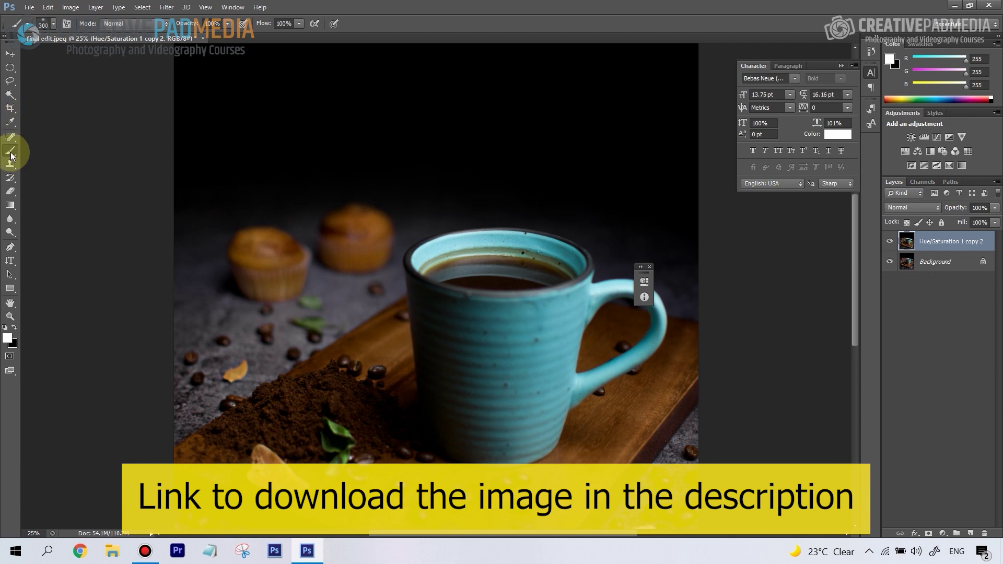
- Adjust the brush size and hardness in the brush settings
left_click(52, 28)
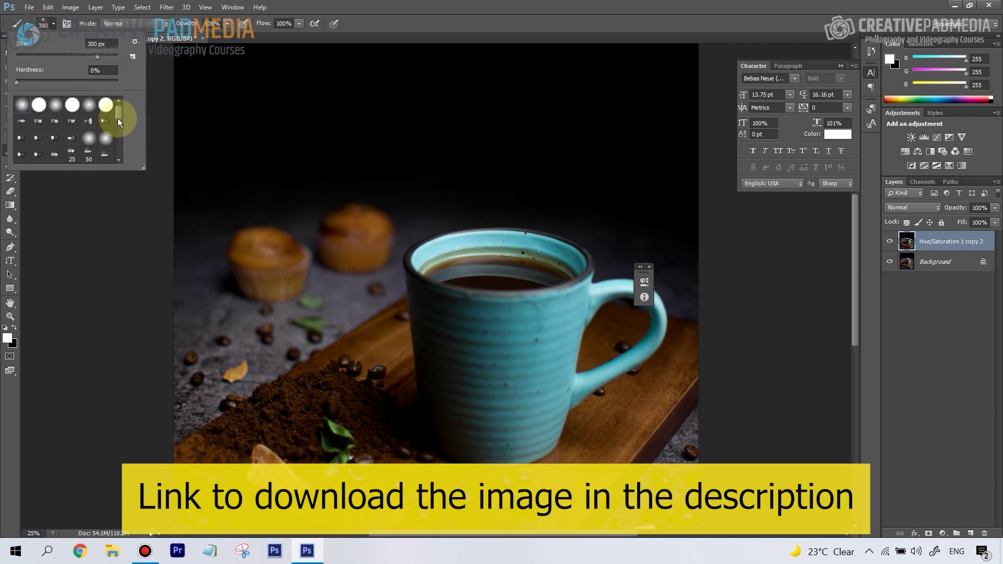
left_click_drag(119, 116, 121, 130)
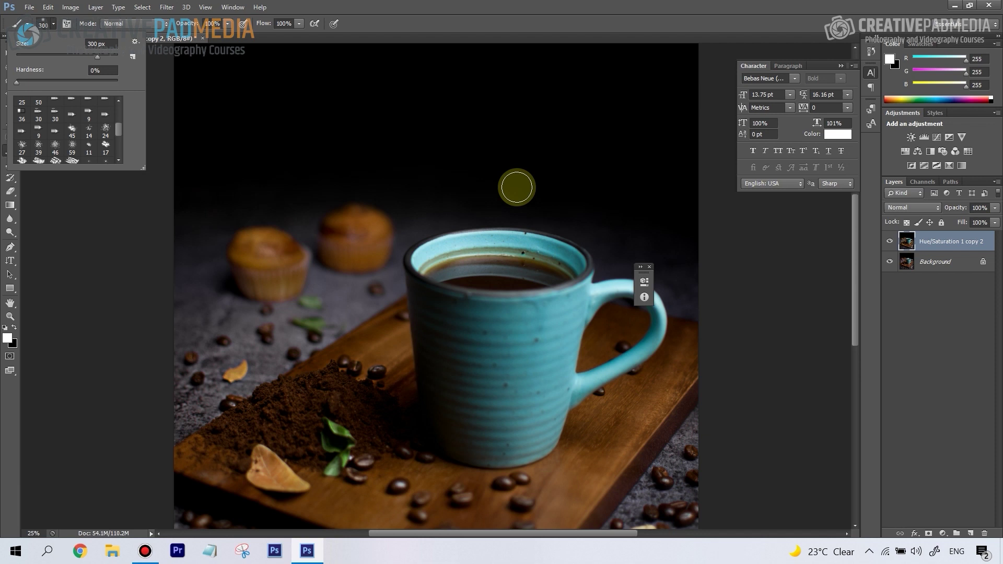
left_click(53, 24)
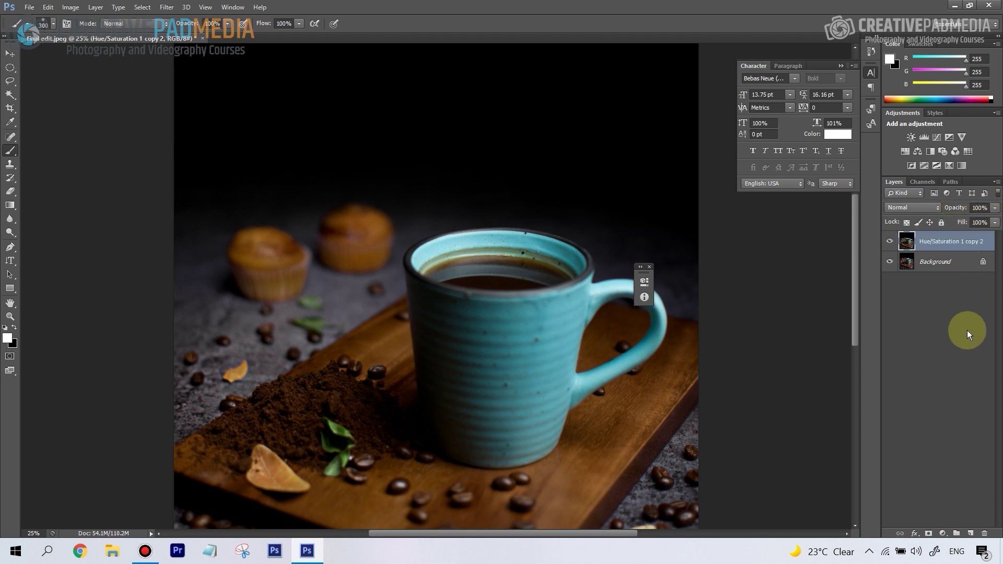
- Add a new empty Layer 1 above Hue/Saturation 1 copy 2 and make it active
left_click(963, 237)
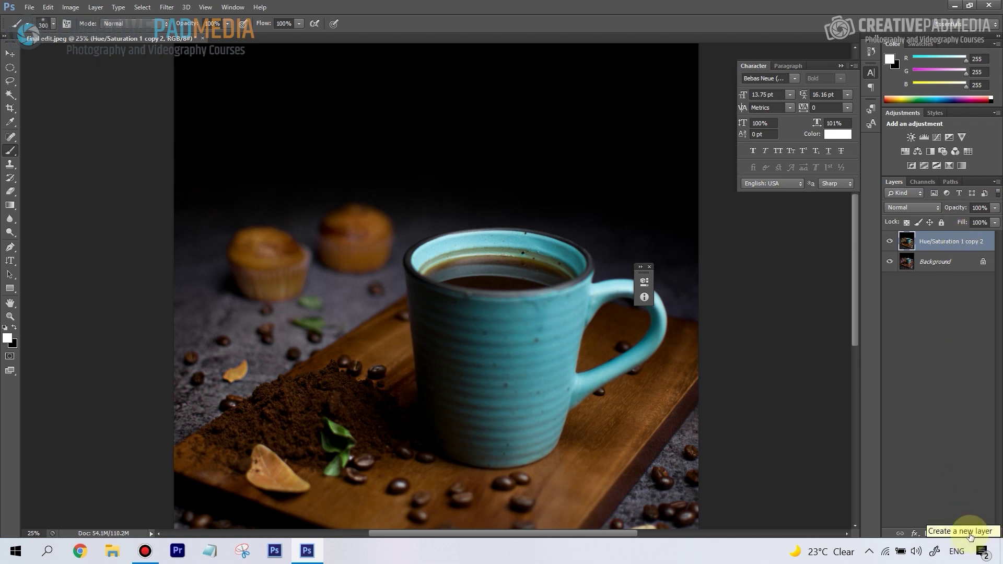
left_click(970, 534)
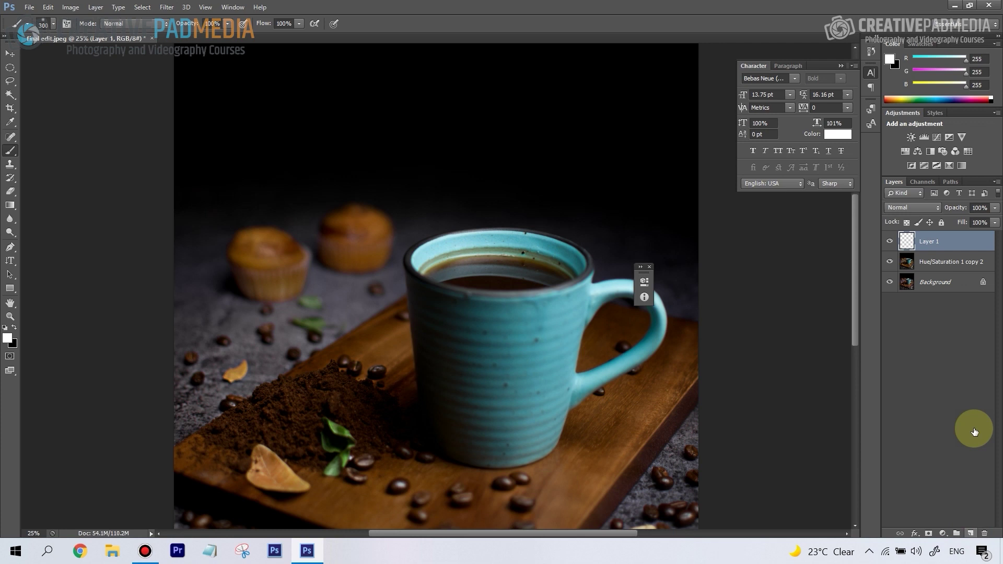
left_click(909, 243)
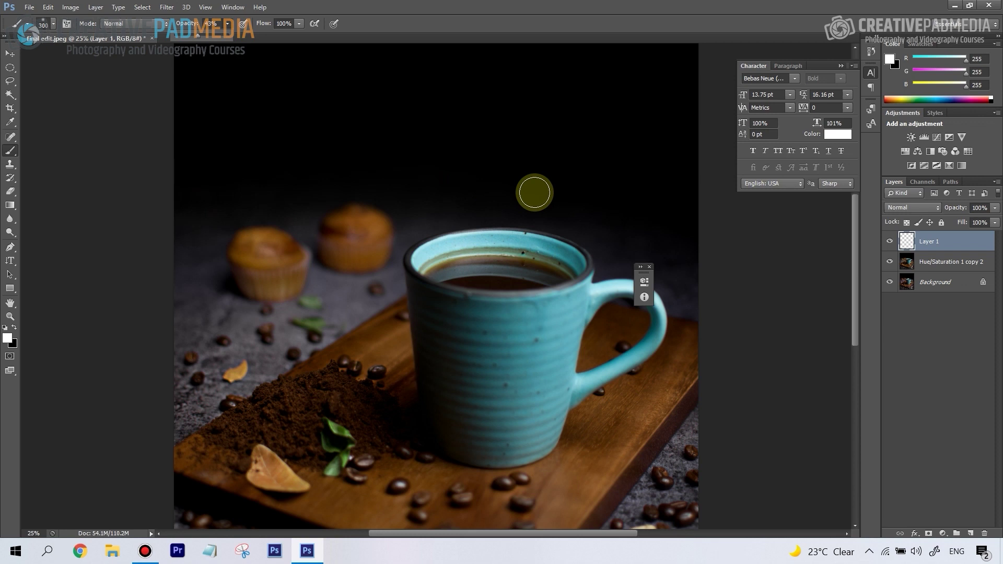
- Enlarge the brush to 600 px and paint a tall soft white glow above the mug
key("bracketright")
key("bracketright")
key("bracketright")
key("bracketright")
key("bracketright")
key("bracketright")
key("bracketright")
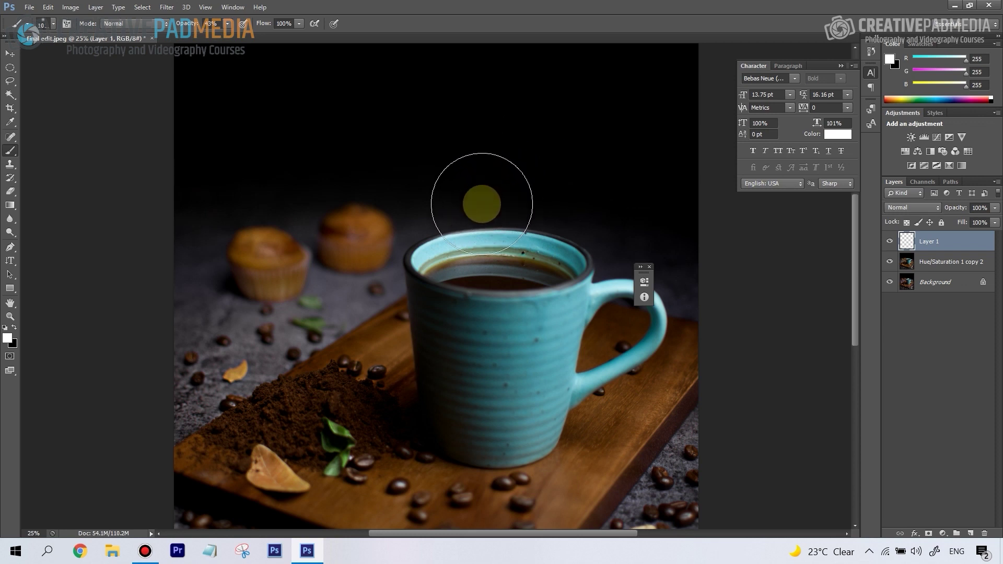
left_click(504, 180)
mouse_move(497, 206)
left_mouse_down()
mouse_move(515, 218)
mouse_move(508, 148)
mouse_move(506, 239)
left_mouse_up()
- Shrink the brush to 400 px and paint four steam wisps down toward the rim
key("bracketleft")
key("bracketleft")
key("bracketleft")
key("bracketleft")
key("bracketleft")
key("bracketleft")
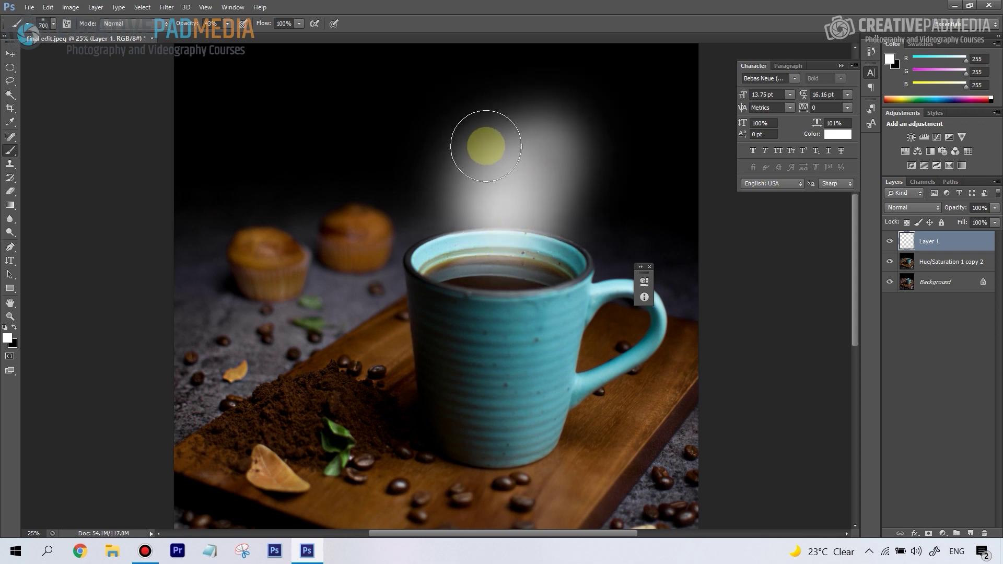
key("bracketleft")
key("bracketleft")
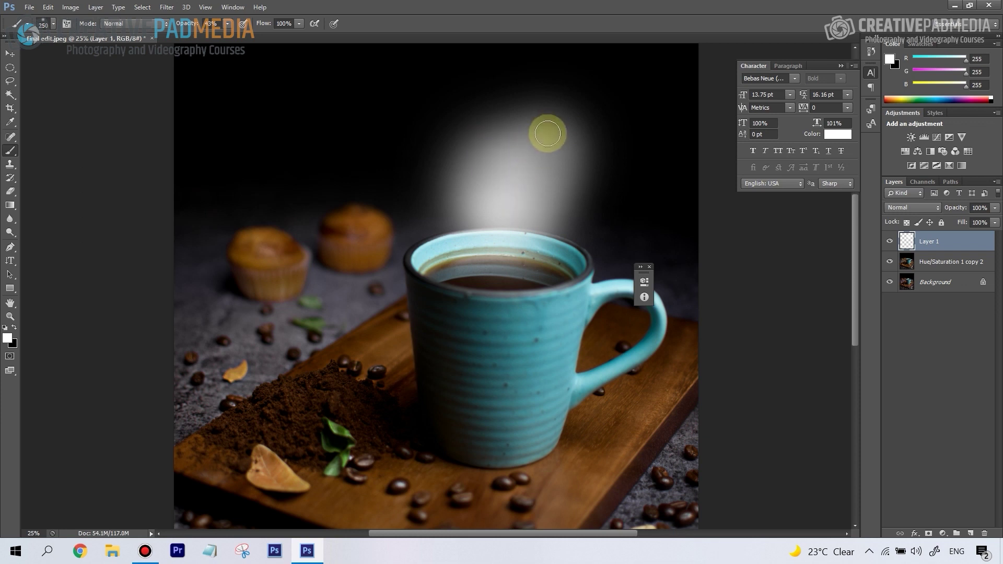
left_click_drag(544, 139, 528, 251)
mouse_move(487, 143)
left_mouse_down()
mouse_move(468, 185)
mouse_move(477, 231)
left_mouse_up()
mouse_move(580, 136)
left_mouse_down()
mouse_move(556, 206)
mouse_move(560, 238)
left_mouse_up()
left_click_drag(511, 134, 498, 220)
- Paint thinner curving steam strokes to the rim with 125 px and 90 px brushes
key("bracketleft")
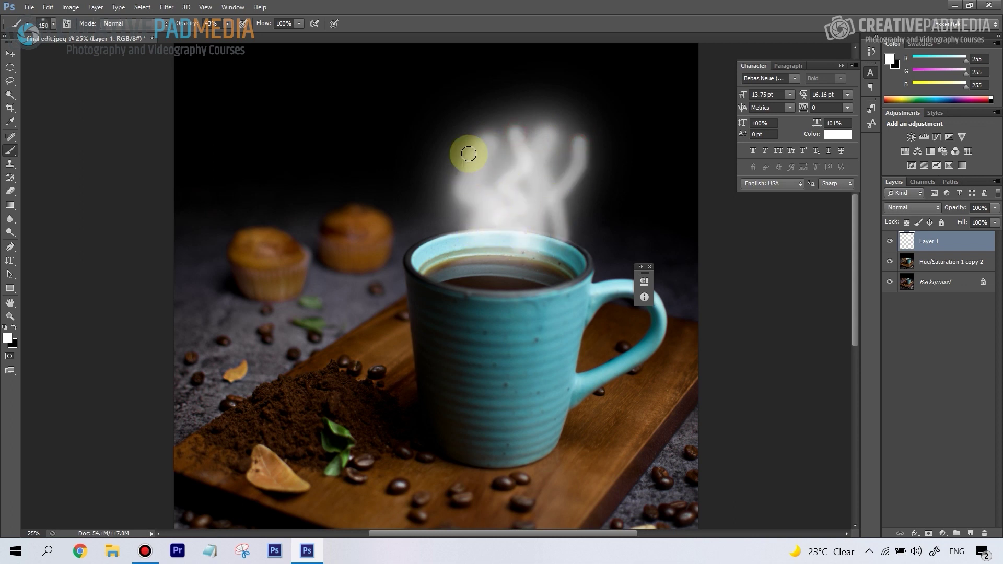
mouse_move(462, 142)
left_mouse_down()
mouse_move(443, 151)
mouse_move(474, 251)
left_mouse_up()
key("bracketleft")
key("bracketleft")
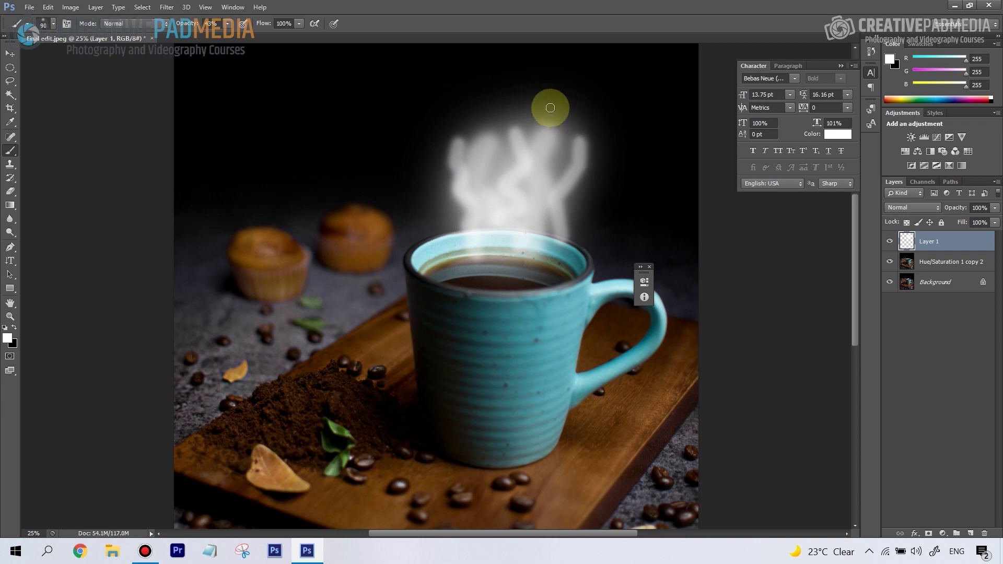
mouse_move(550, 106)
left_mouse_down()
mouse_move(516, 130)
mouse_move(536, 241)
mouse_move(522, 267)
left_mouse_up()
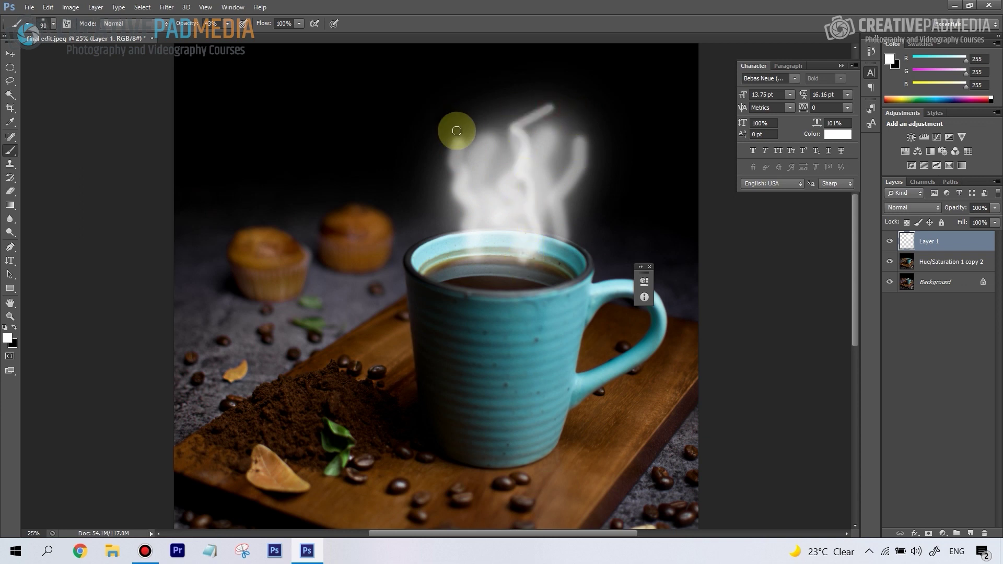
mouse_move(456, 130)
left_mouse_down()
mouse_move(444, 164)
mouse_move(497, 260)
left_mouse_up()
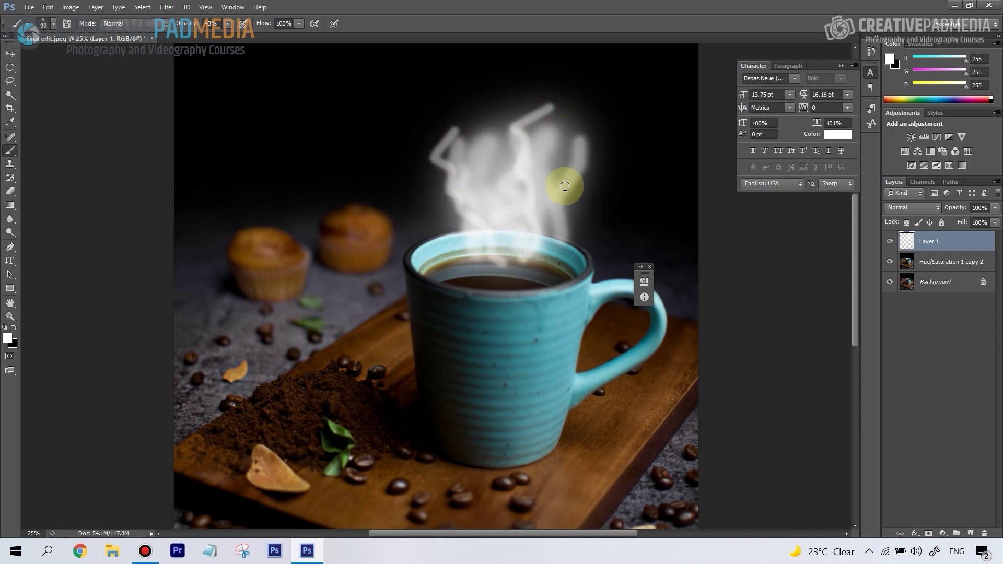
left_click_drag(578, 123, 547, 247)
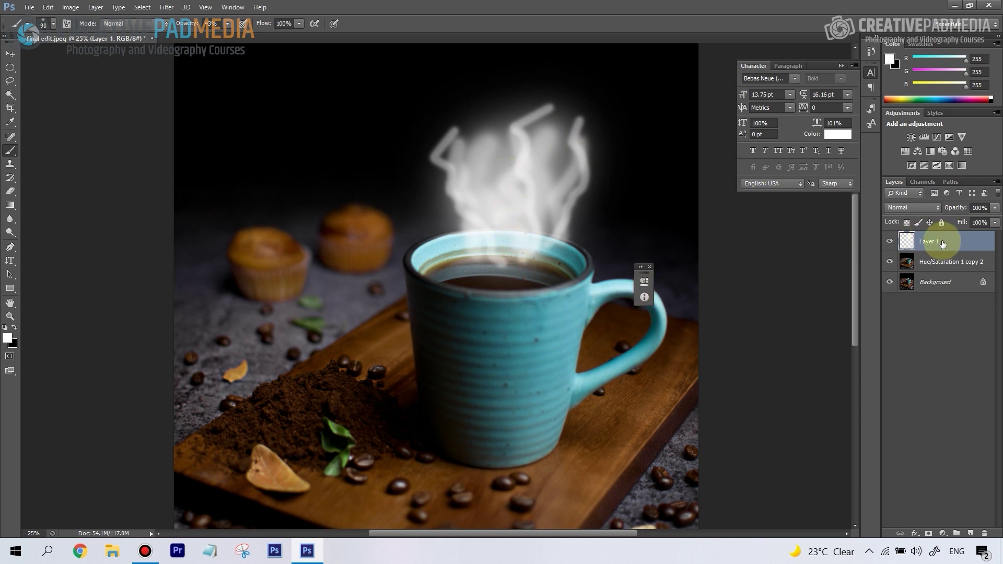
- Apply Filter > Render > Difference Clouds to Layer 1 for a smoky steam texture
left_click(167, 8)
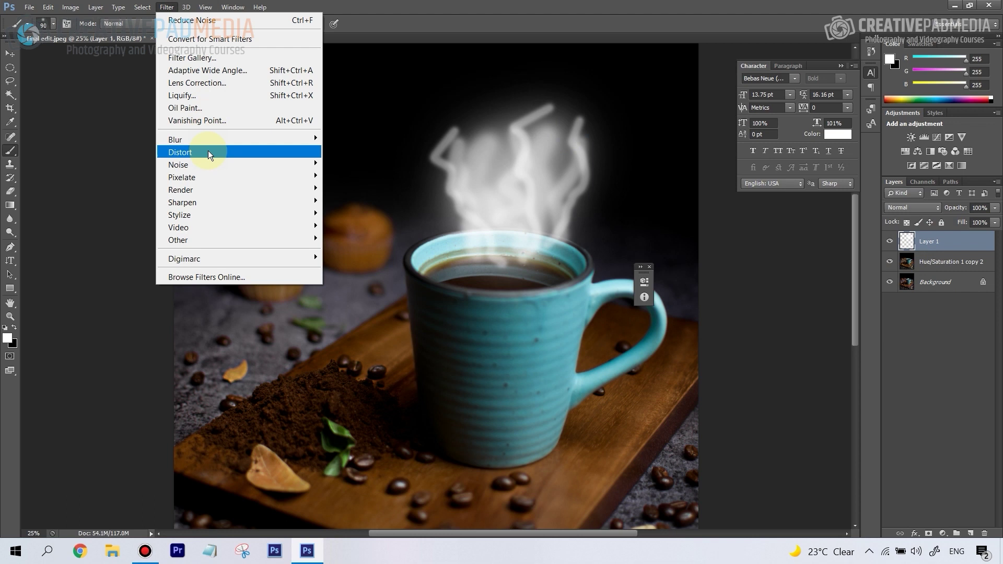
mouse_move(189, 198)
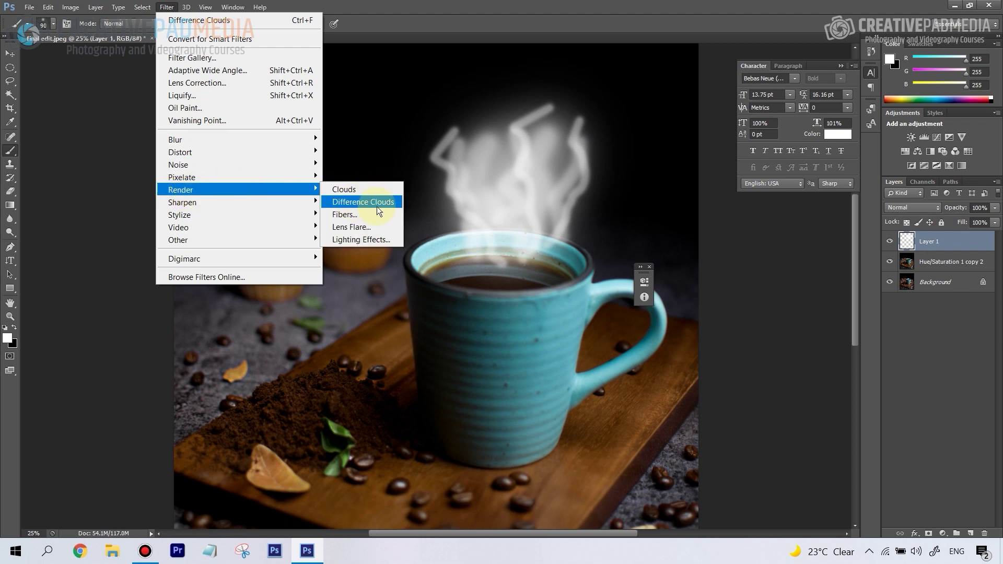
left_click(363, 204)
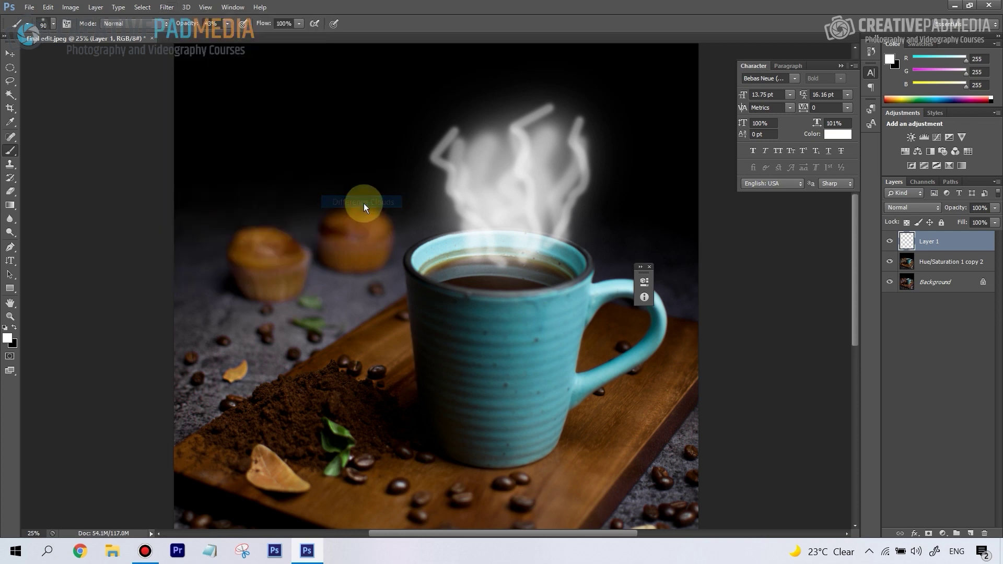
- Drag Layer 1's Opacity down to 20% so the steam fades
right_click(498, 180)
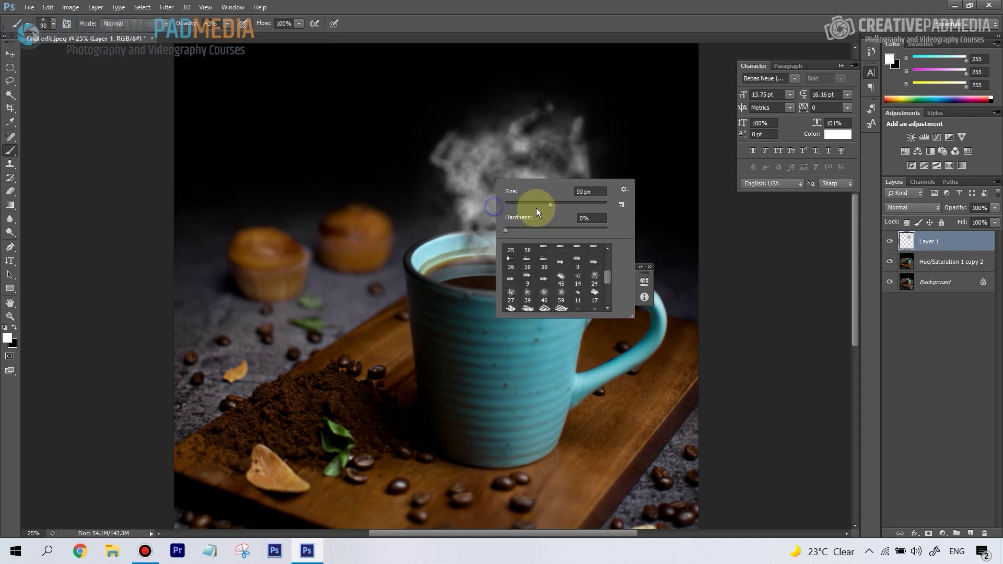
left_click(935, 242)
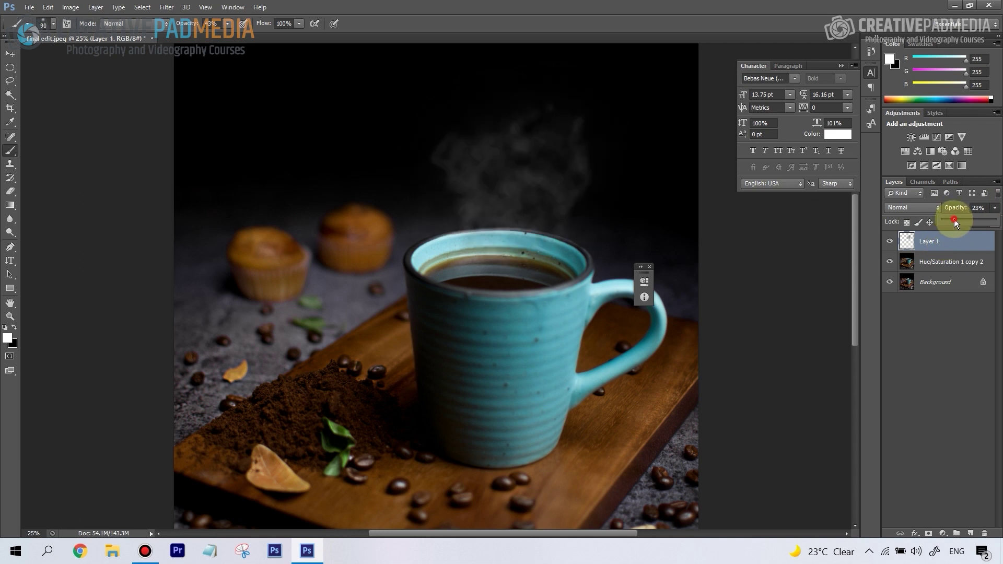
left_click_drag(957, 218, 958, 218)
left_click(949, 219)
left_click_drag(955, 219, 951, 221)
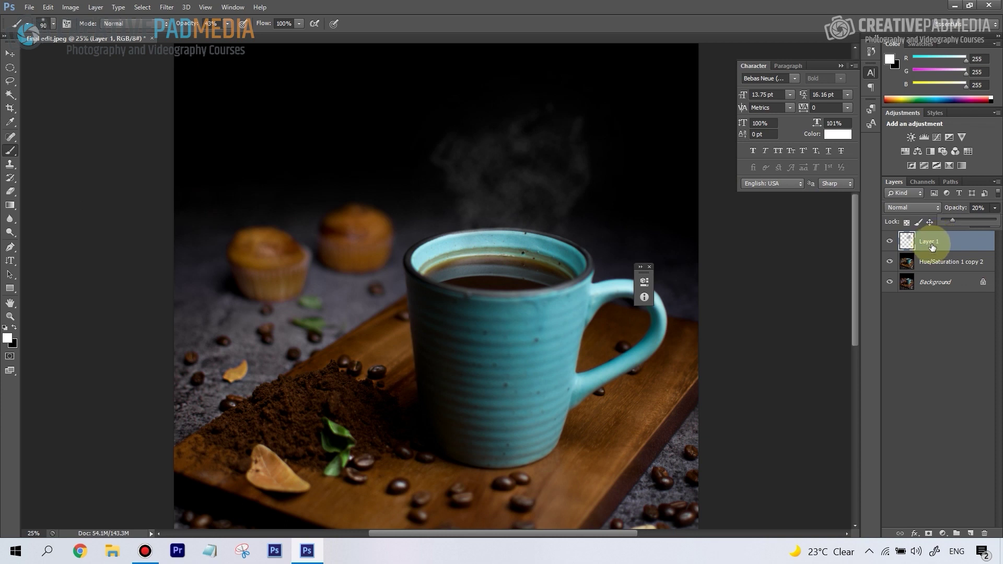
- Duplicate Layer 1 as Layer 1 copy, then delete the copy
right_click(936, 246)
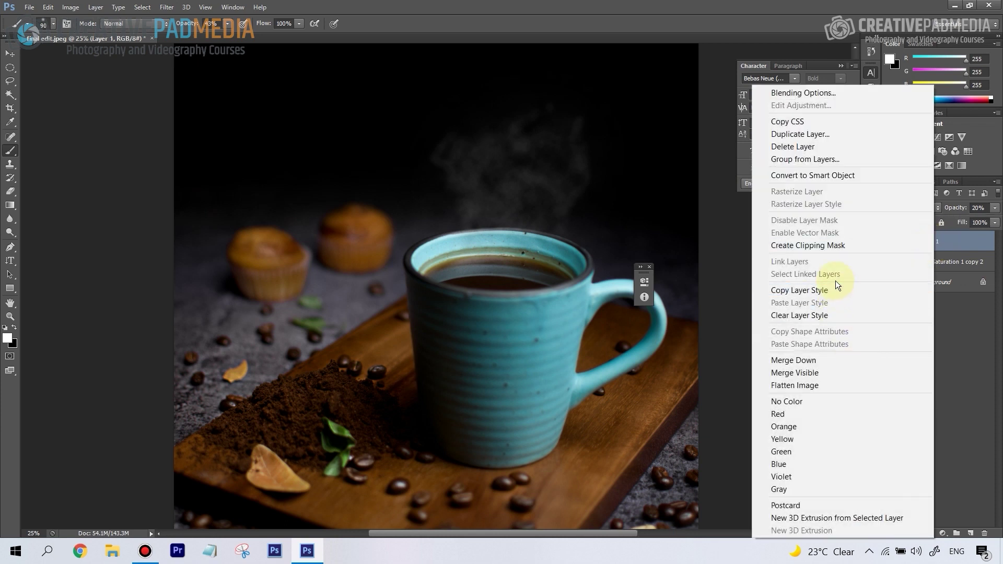
left_click(820, 136)
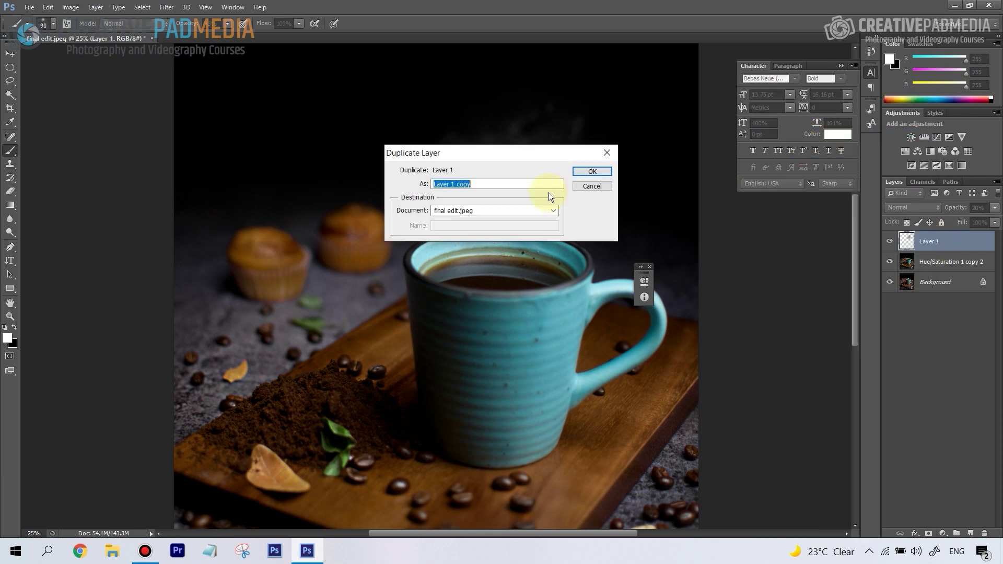
left_click(592, 171)
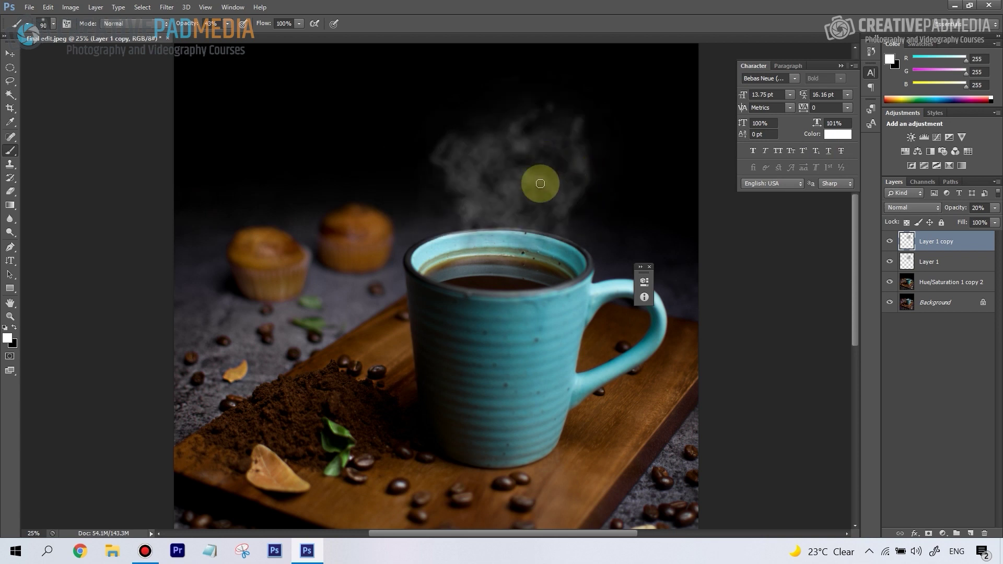
left_click_drag(972, 242, 985, 533)
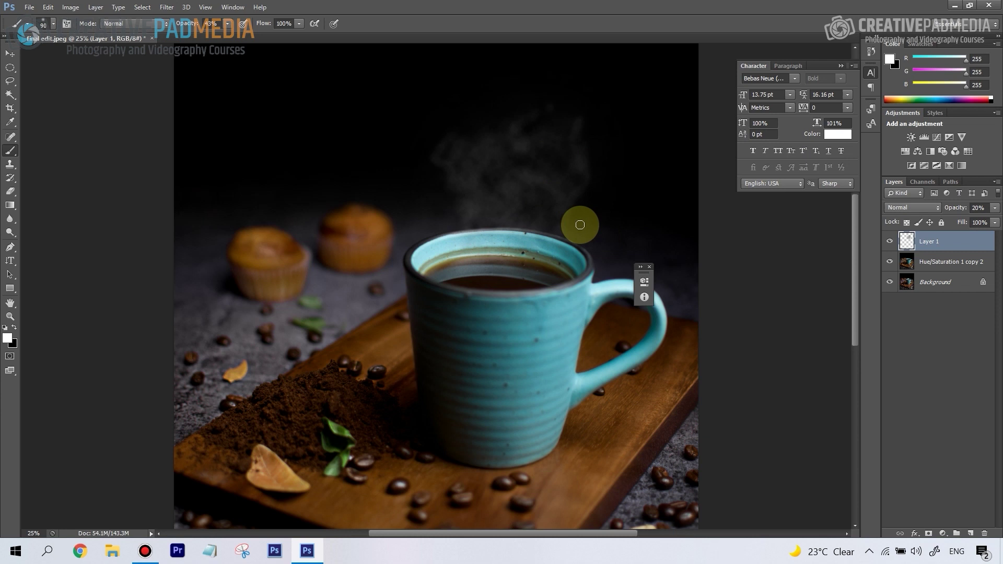
- Use the Move tool to center the steam above the mug rim
left_click(10, 53)
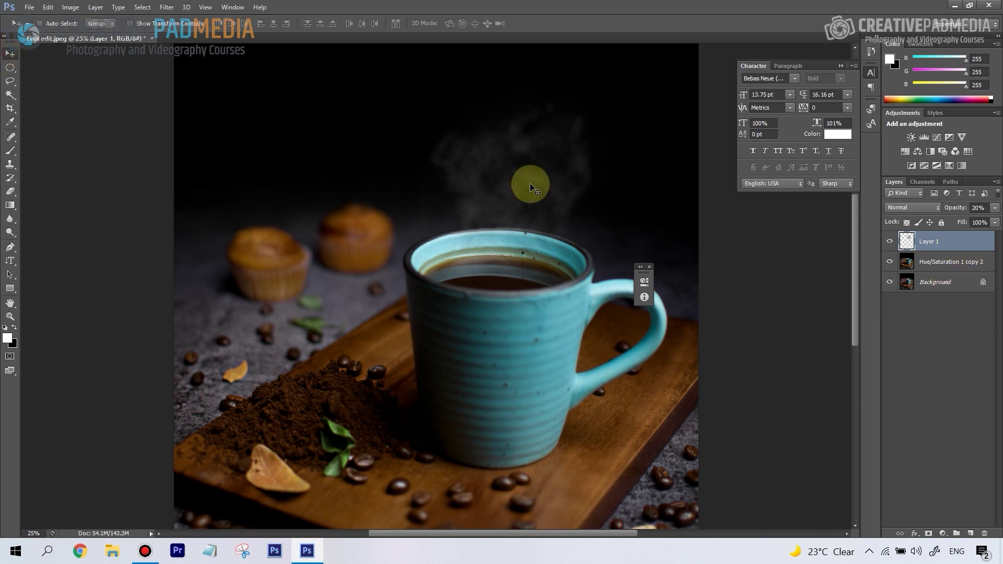
left_click(507, 182)
mouse_move(476, 179)
left_mouse_down()
mouse_move(481, 156)
mouse_move(492, 186)
left_mouse_up()
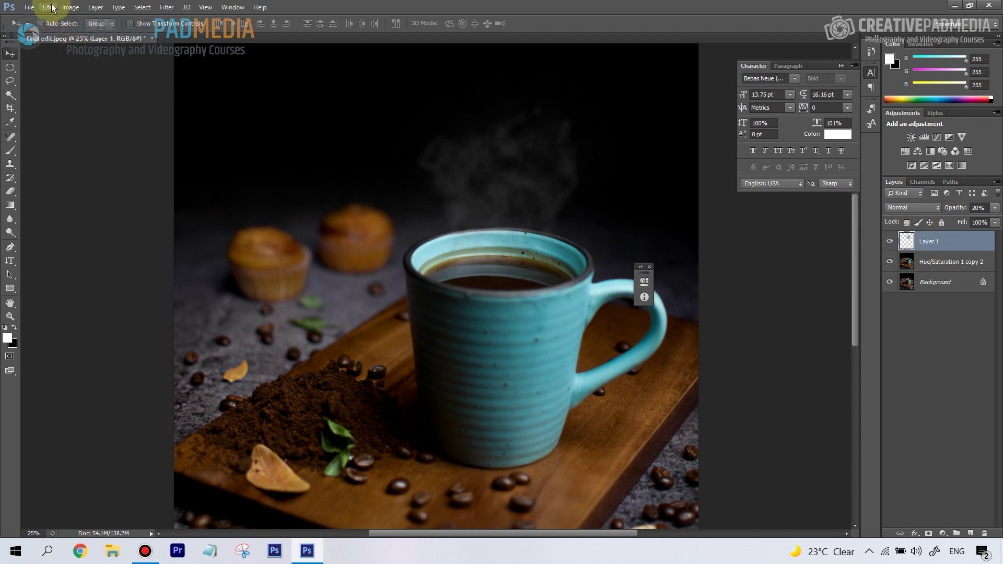
- Start an Edit > Transform > Warp on Layer 1 and pull the steam's right and upper edges
left_click(50, 7)
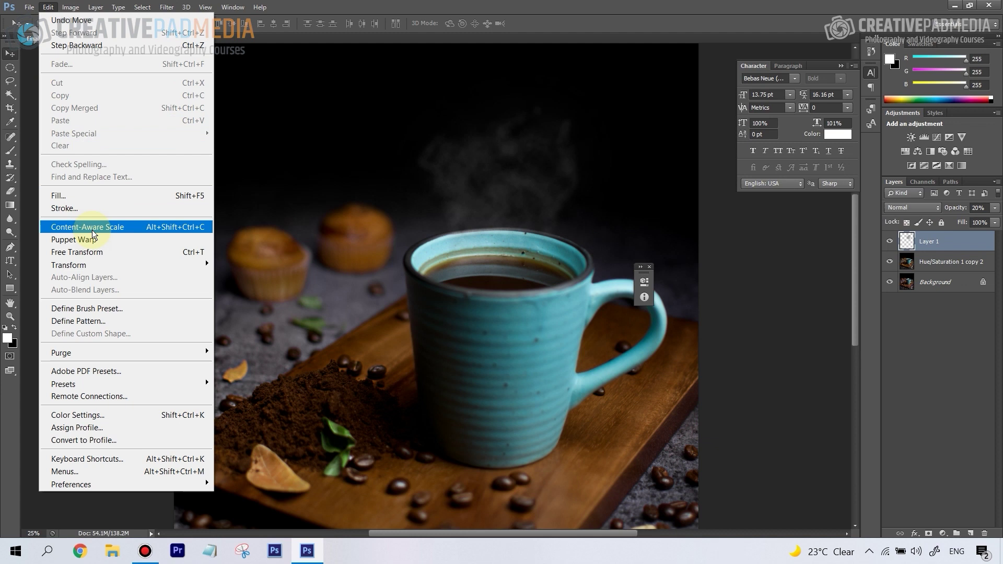
mouse_move(97, 276)
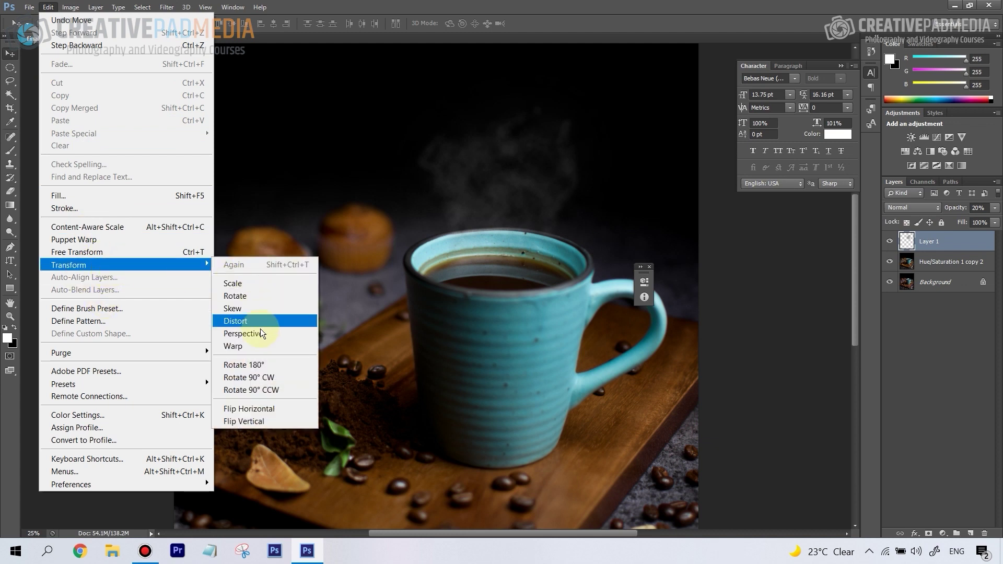
left_click(240, 347)
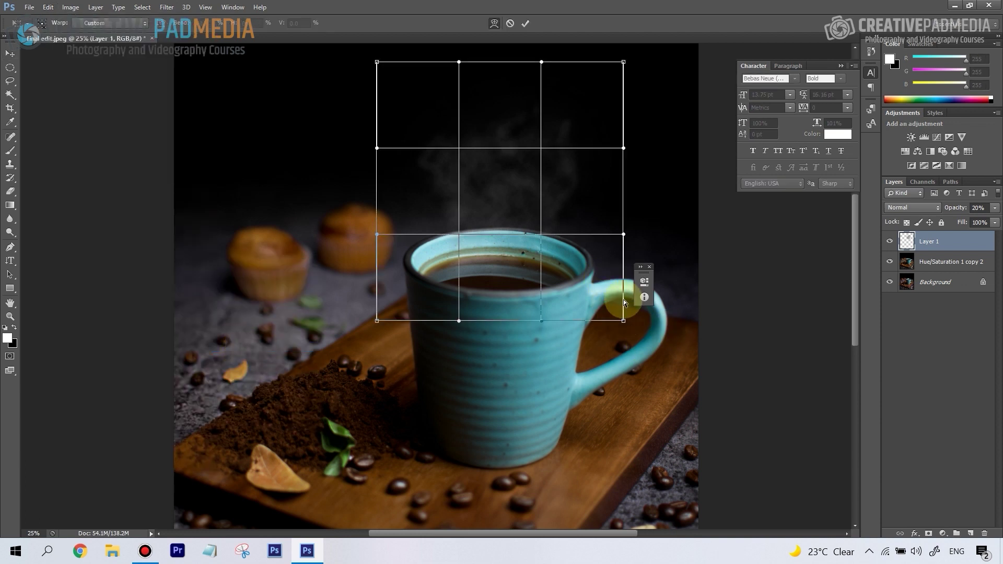
left_click_drag(621, 235, 577, 239)
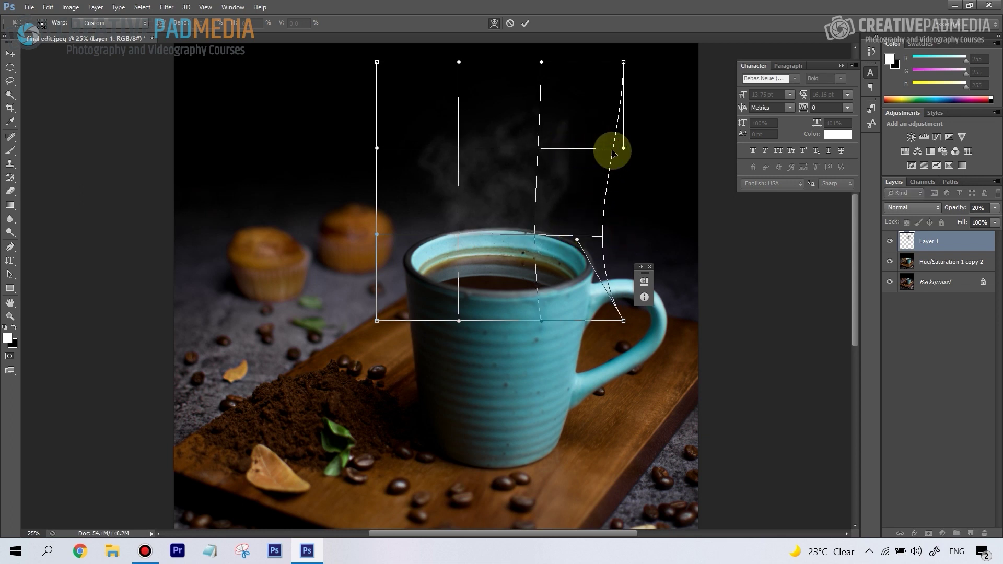
left_click_drag(620, 151, 565, 67)
left_click_drag(419, 150, 418, 108)
- Curve the steam's middle and lower parts around the cup rim and commit the warp
right_click(411, 124)
right_click(446, 209)
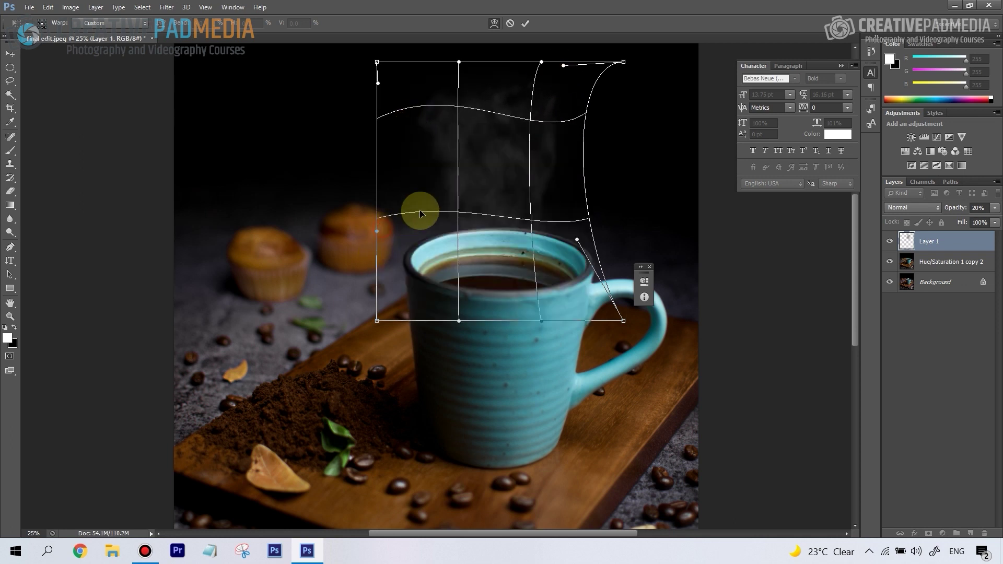
mouse_move(423, 218)
left_mouse_down()
mouse_move(416, 228)
mouse_move(440, 224)
left_mouse_up()
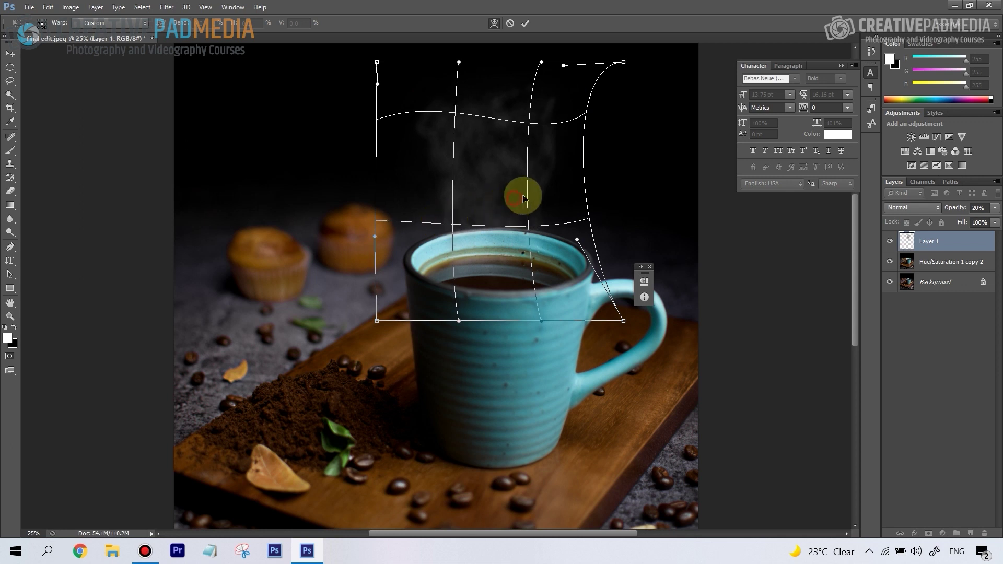
mouse_move(524, 199)
left_mouse_down()
mouse_move(501, 202)
mouse_move(517, 202)
left_mouse_up()
left_click_drag(524, 258, 490, 260)
mouse_move(484, 118)
left_mouse_down()
mouse_move(486, 145)
mouse_move(488, 134)
left_mouse_up()
left_click(374, 223)
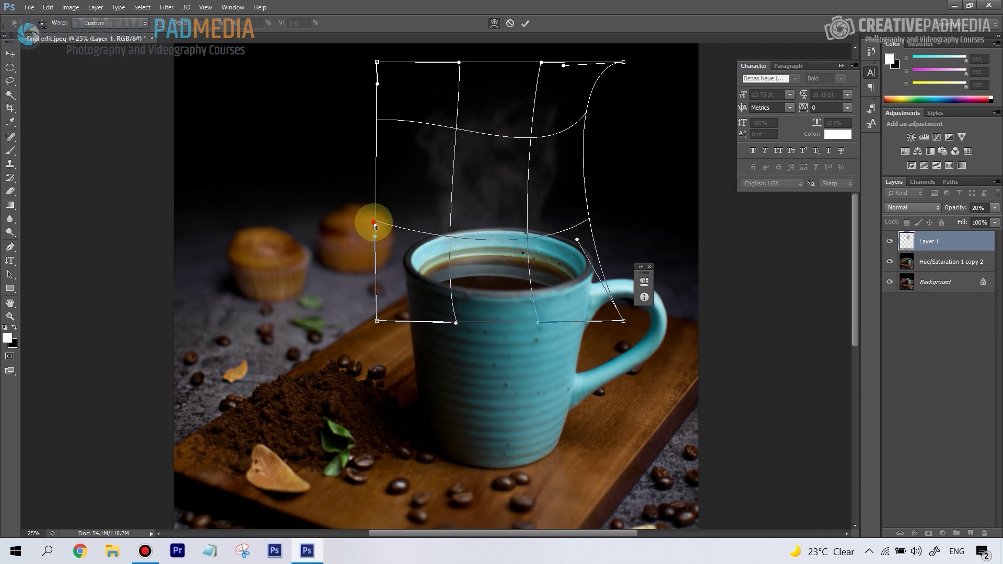
left_click_drag(380, 223, 392, 225)
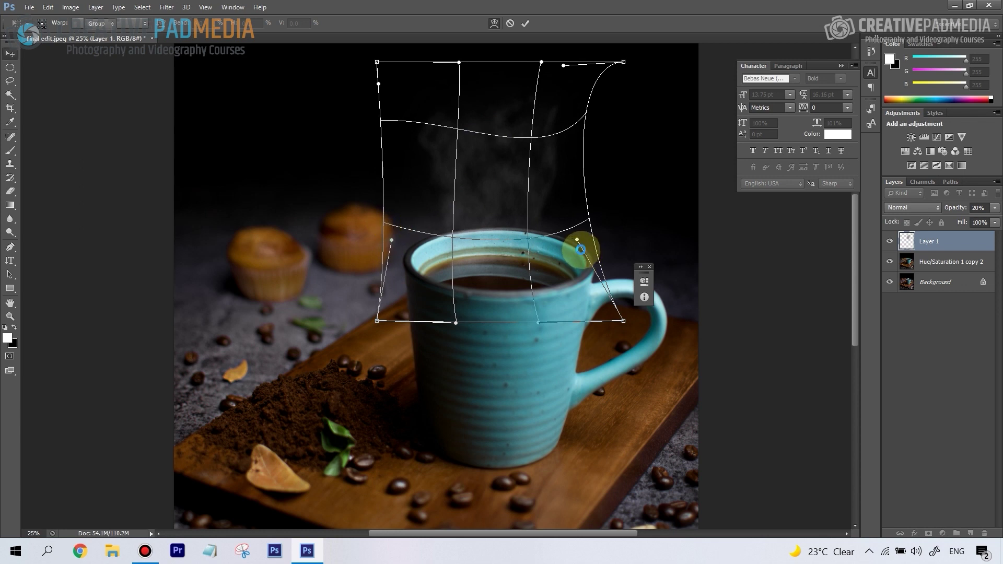
key("Return")
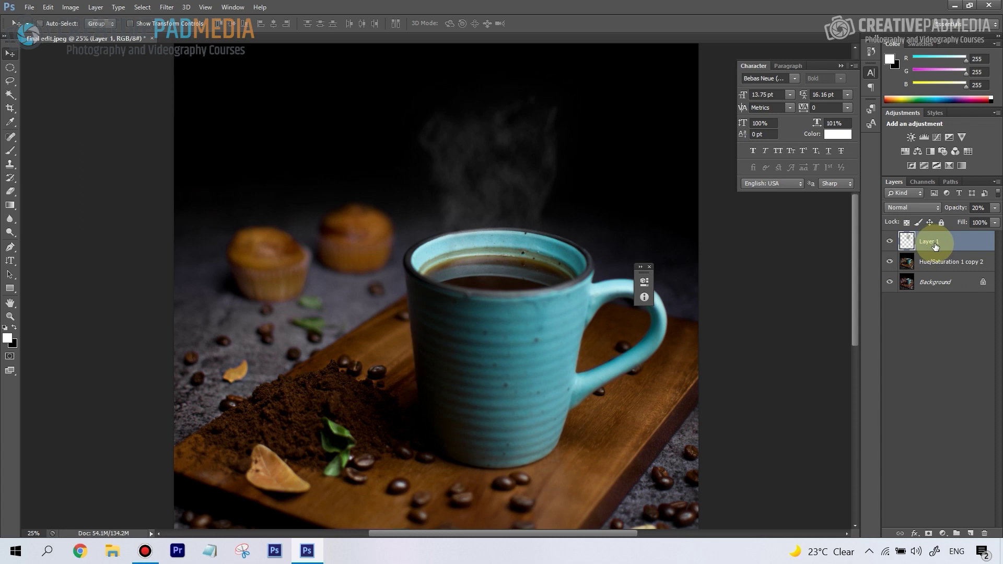
- Duplicate Layer 1 as Layer 1 copy and drag the copy to the right
right_click(934, 245)
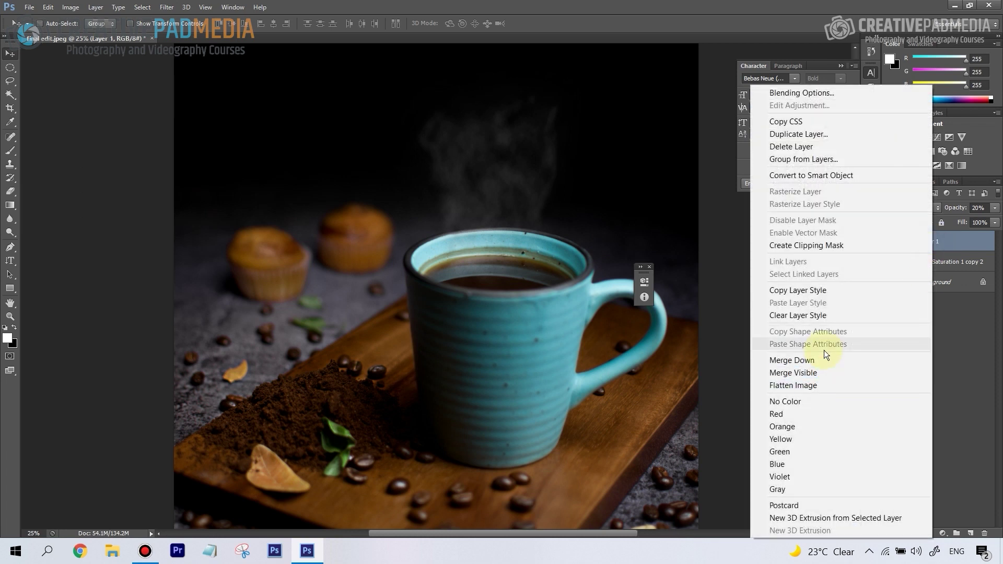
left_click(800, 135)
left_click(591, 177)
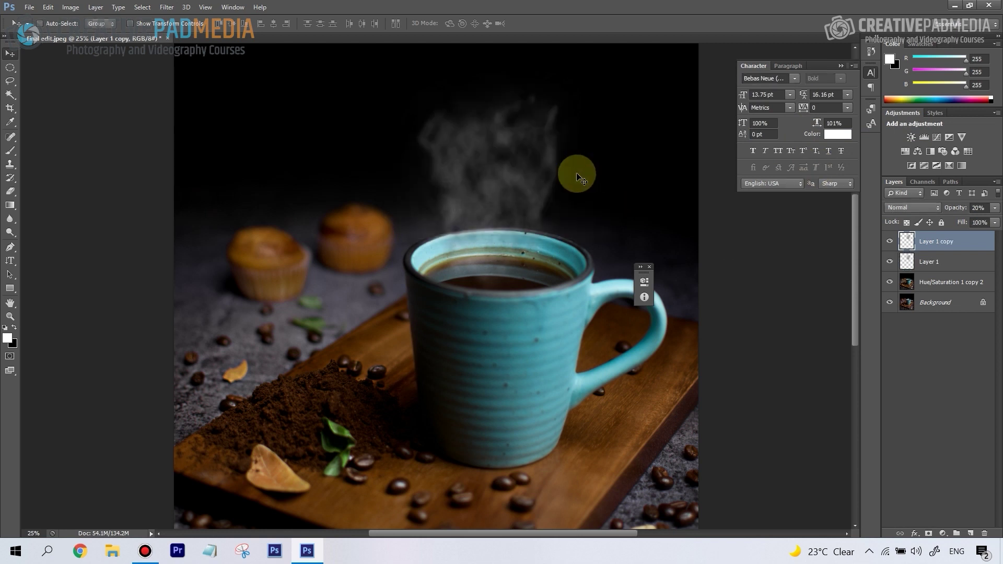
left_click_drag(508, 168, 553, 167)
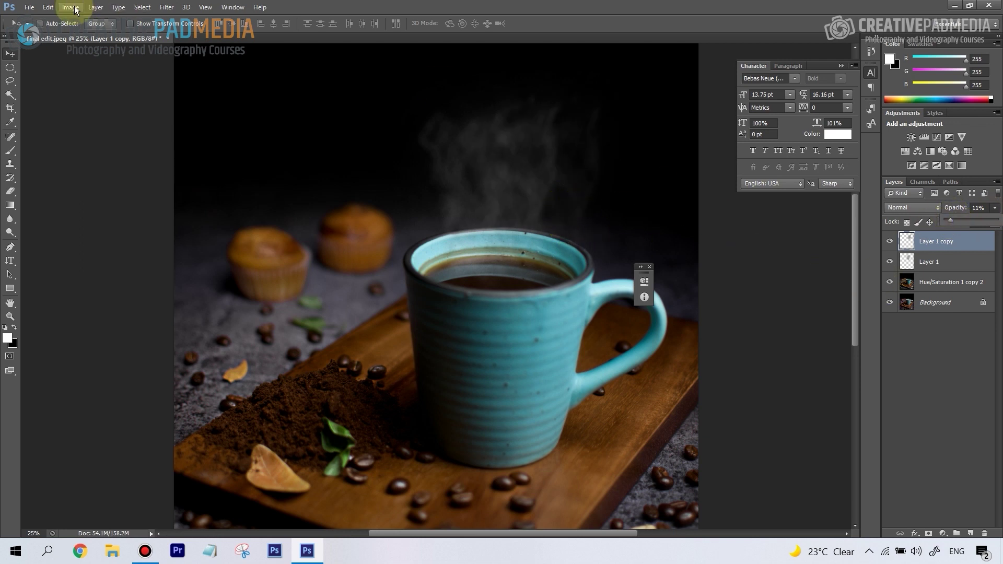
- Start a Warp on Layer 1 copy and test bending the steam toward the lower left
left_click(55, 9)
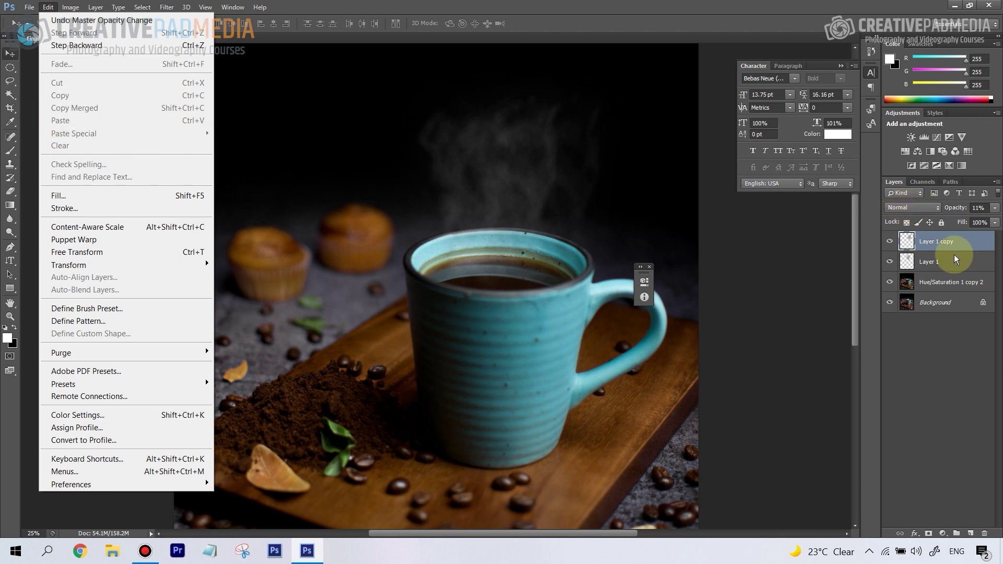
mouse_move(134, 265)
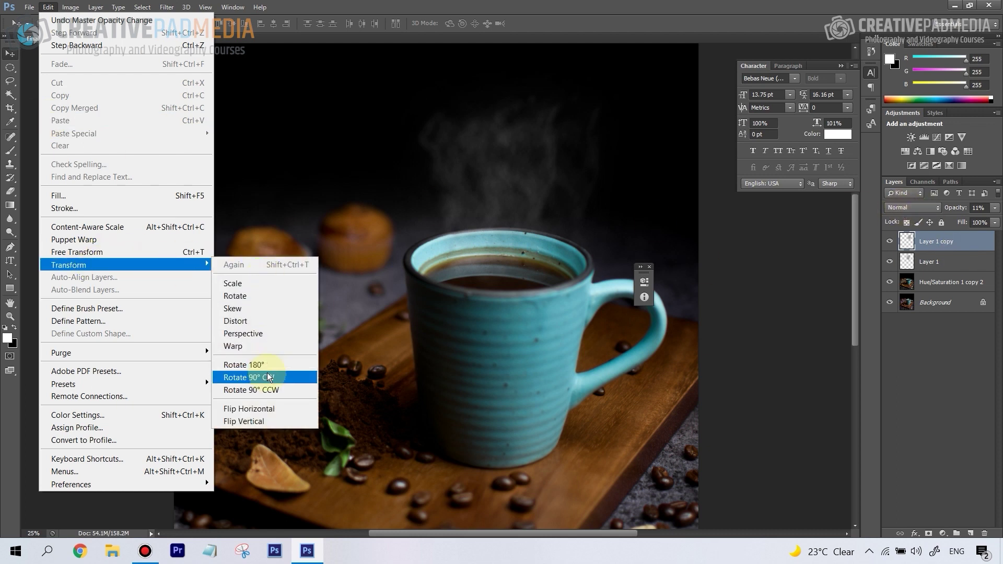
left_click(273, 347)
left_click_drag(640, 233, 503, 258)
left_click(505, 240)
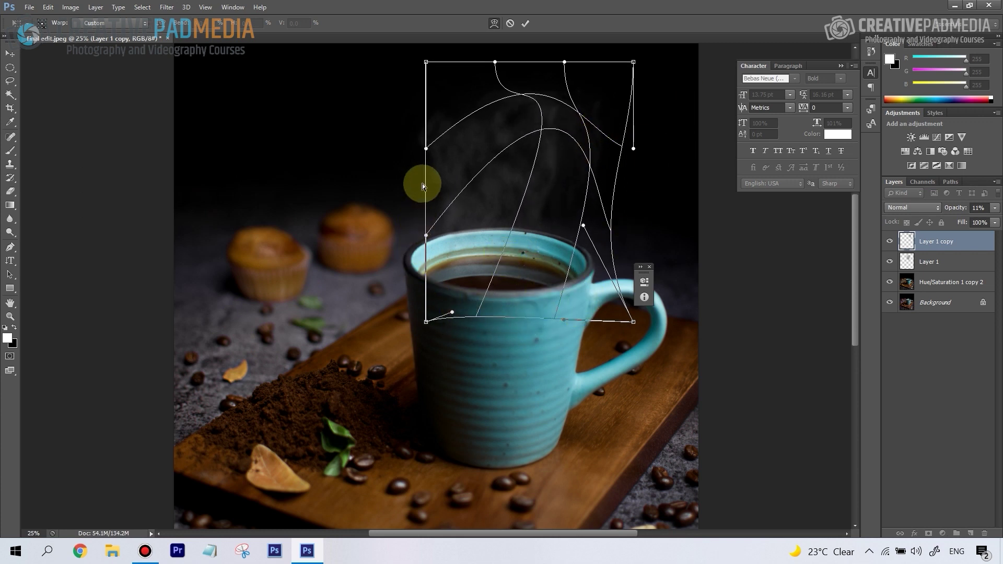
- Sweep the steam's left side up, pull the bottom-right inward, commit, and nudge the copy
left_click_drag(428, 238, 524, 92)
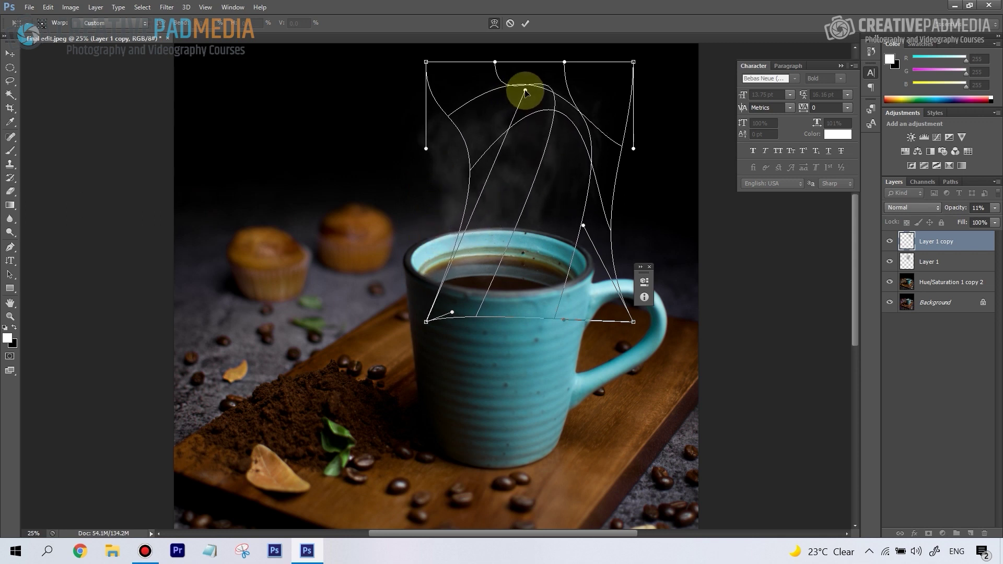
left_click_drag(627, 303, 552, 308)
right_click(552, 309)
left_click(767, 307)
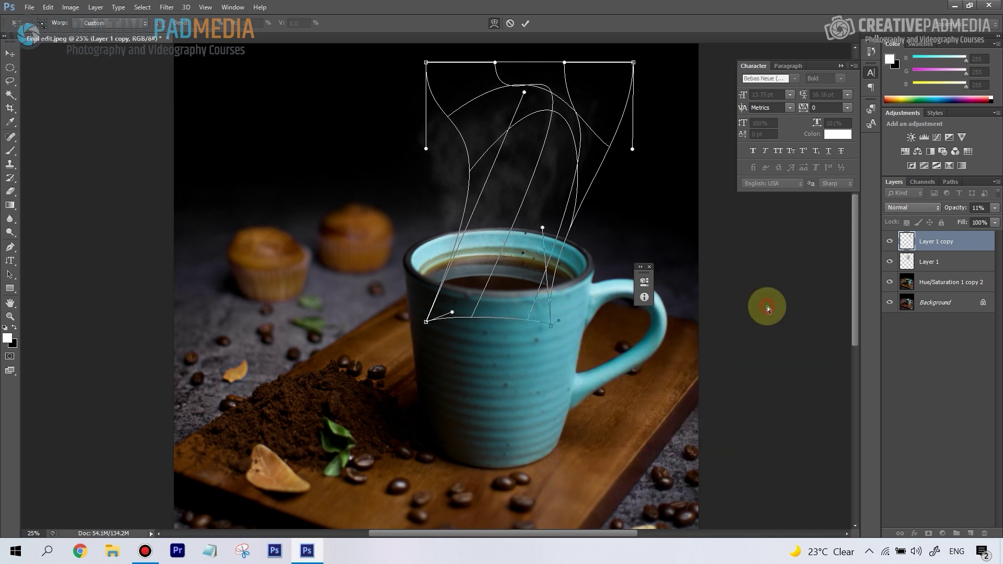
key("Return")
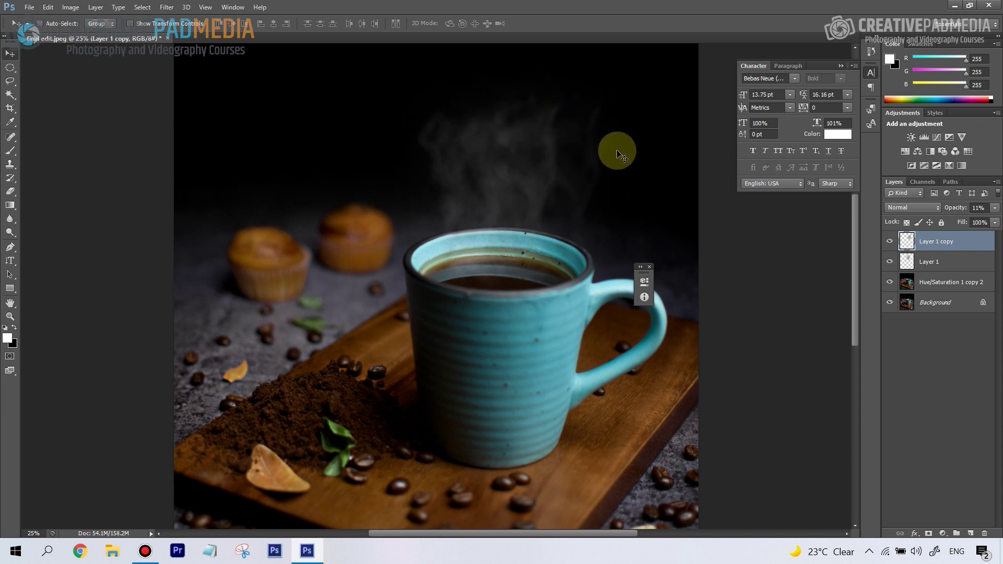
mouse_move(566, 206)
left_mouse_down()
mouse_move(554, 202)
mouse_move(568, 206)
left_mouse_up()
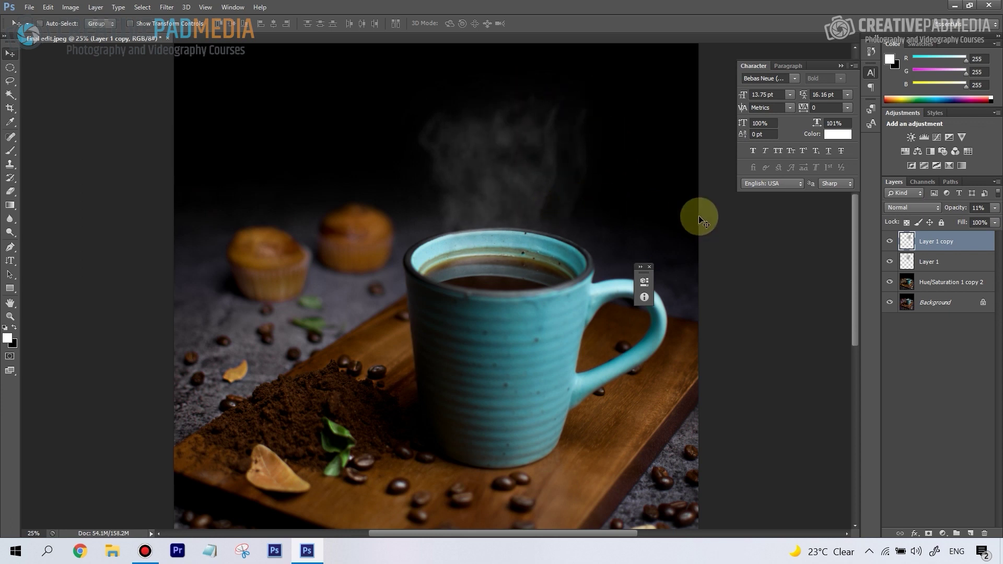
- Rewarp Layer 1 copy via Ctrl+T into a different curl, commit it, then select Layer 1
key("ctrl+t")
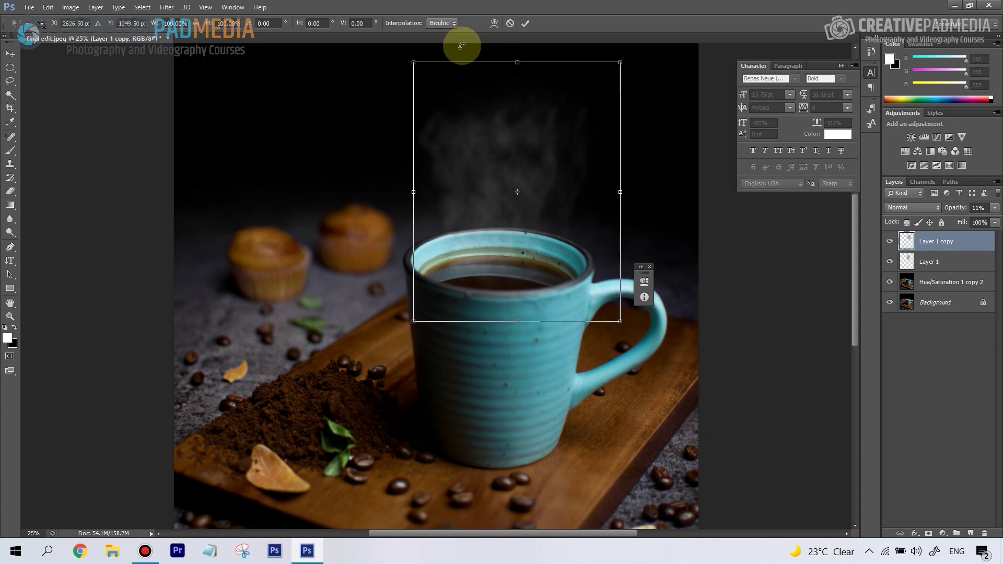
left_click(494, 23)
left_click_drag(618, 209, 510, 213)
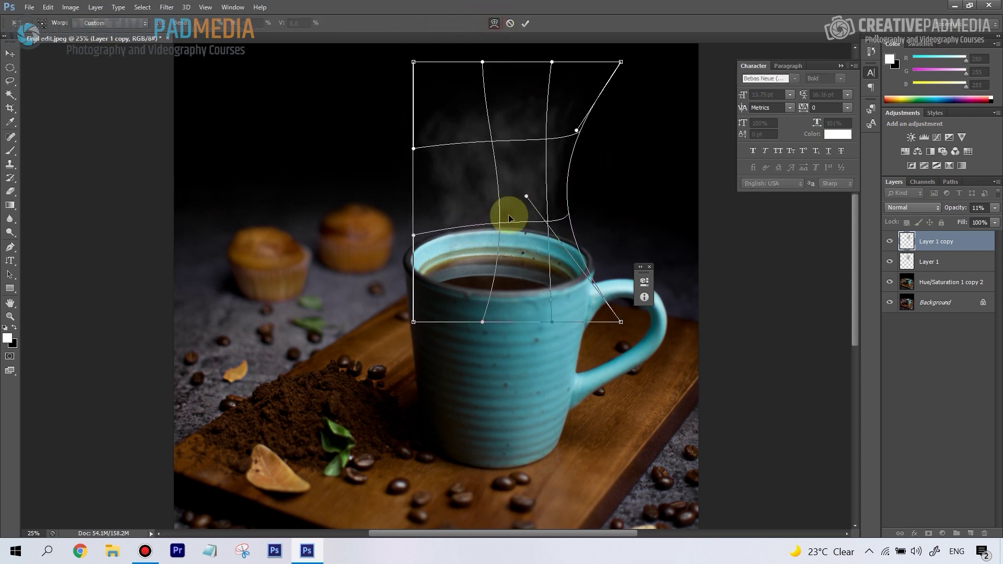
mouse_move(491, 301)
left_mouse_down()
mouse_move(488, 313)
mouse_move(494, 292)
left_mouse_up()
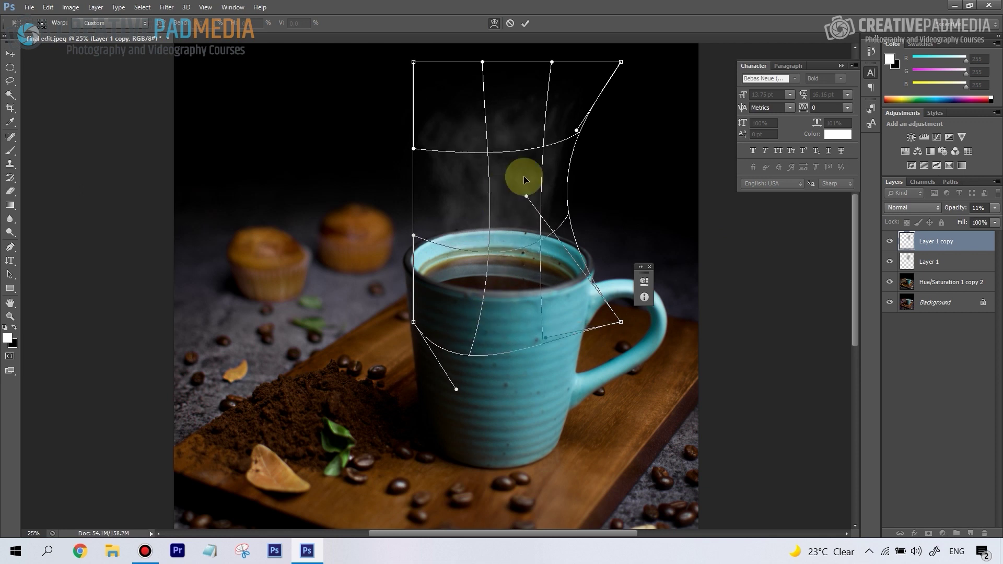
mouse_move(430, 217)
left_mouse_down()
mouse_move(480, 217)
mouse_move(466, 74)
mouse_move(390, 165)
mouse_move(440, 203)
left_mouse_up()
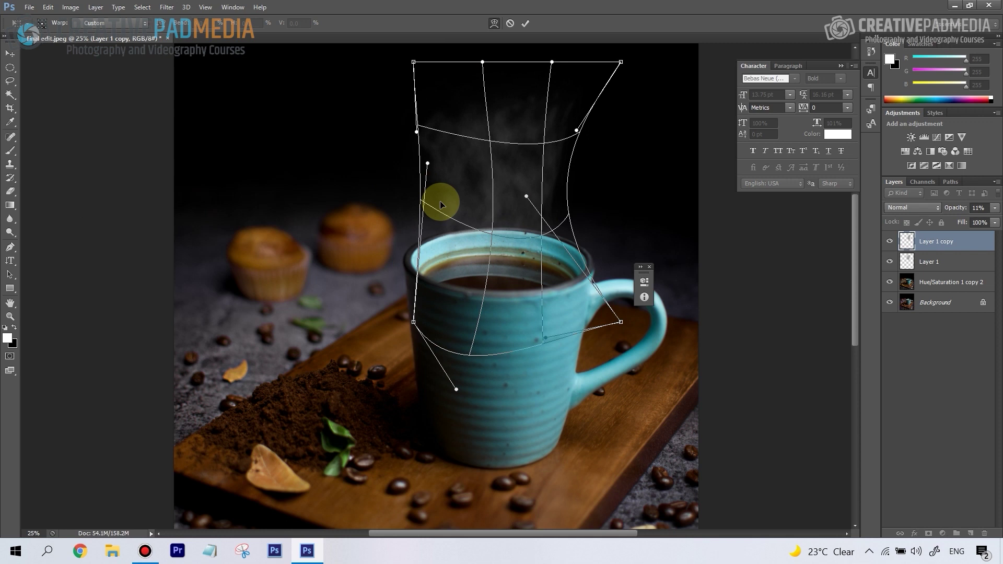
left_click_drag(501, 287, 491, 283)
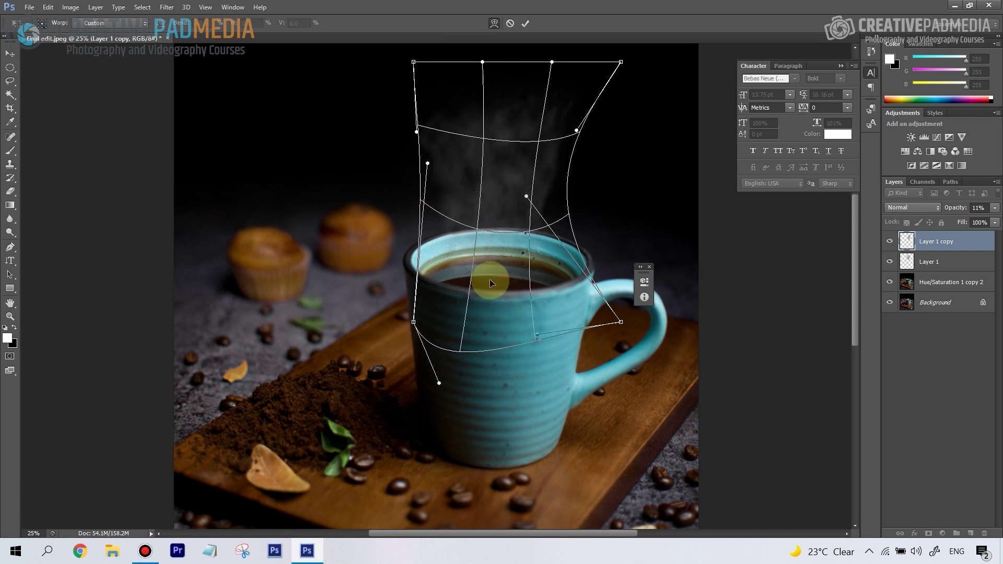
left_click_drag(413, 321, 437, 313)
double_click(552, 309)
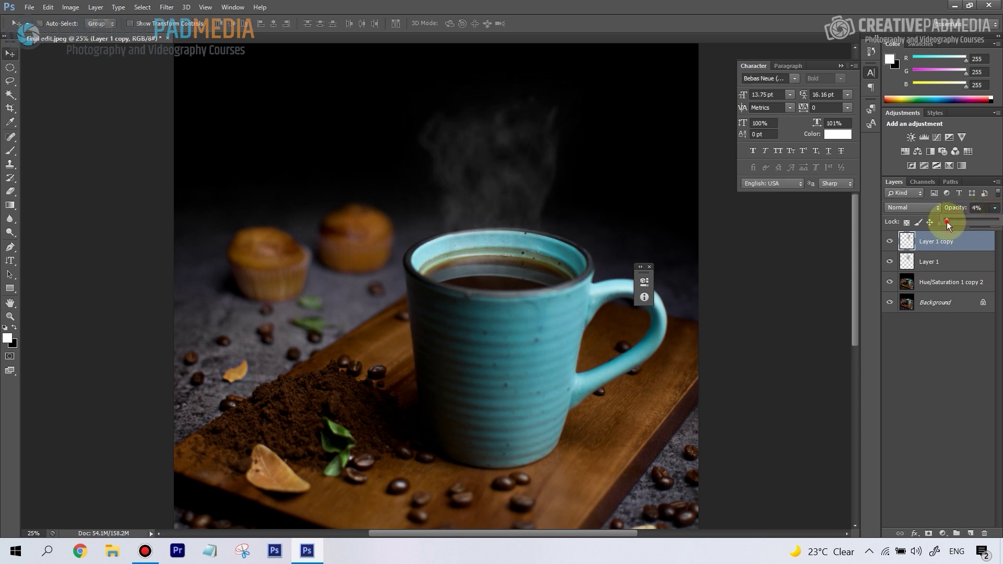
left_click(964, 261)
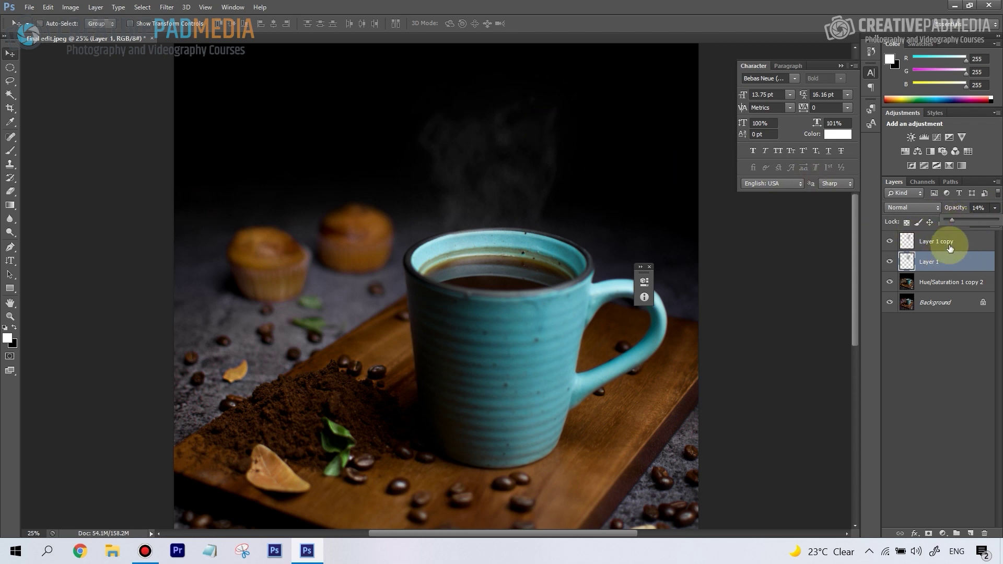
- Select Layer 1 and Layer 1 copy together and merge them into one steam layer
left_click(948, 245, "shift")
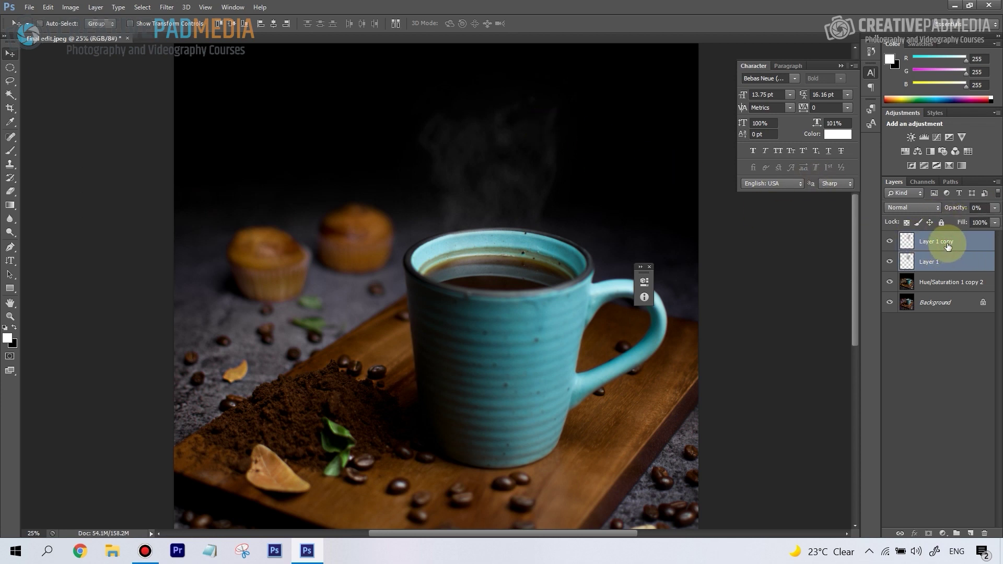
right_click(948, 245)
left_click(815, 359)
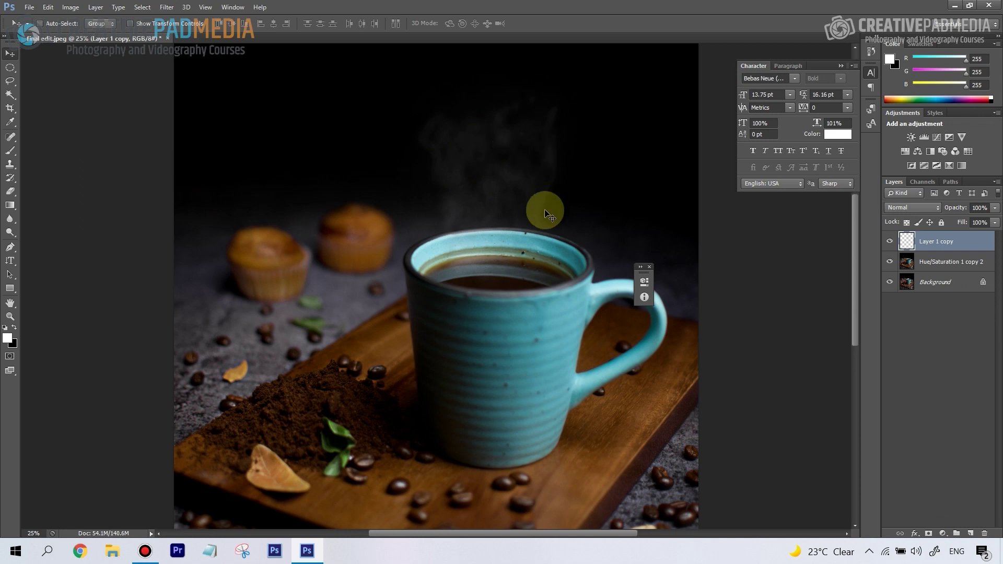
- Add a white layer mask to Layer 1 copy and switch to a black Brush
left_click(927, 535)
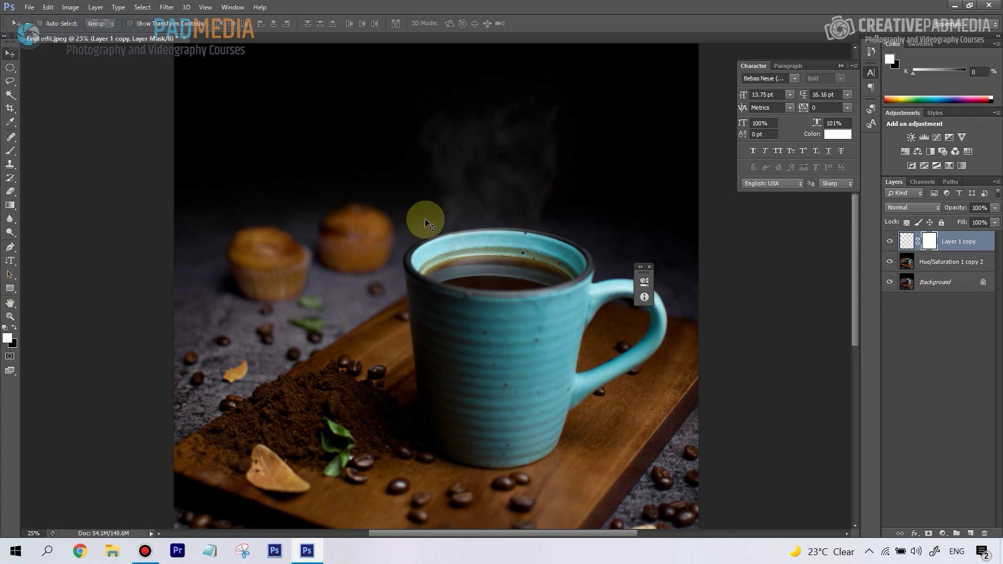
left_click(10, 150)
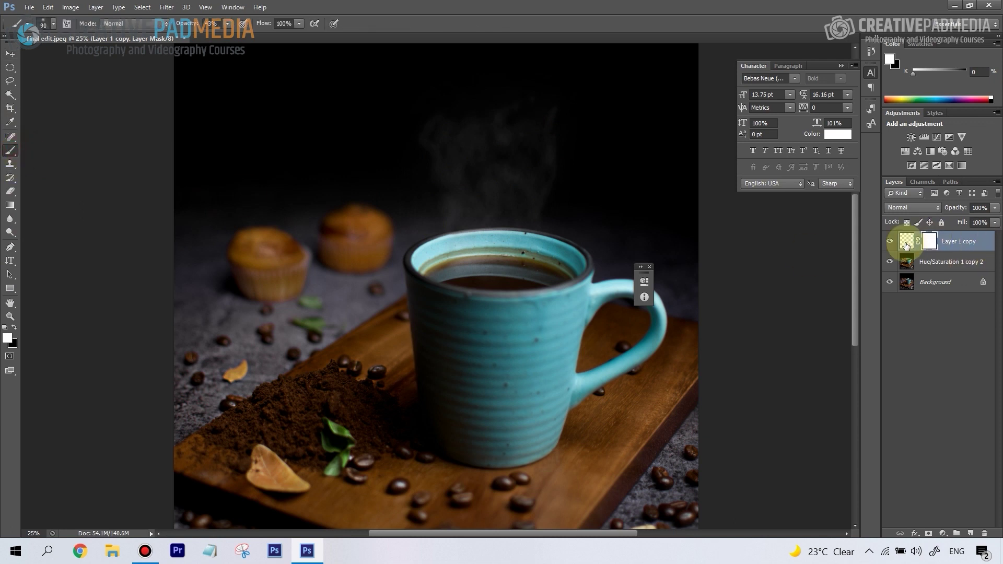
left_click(18, 338)
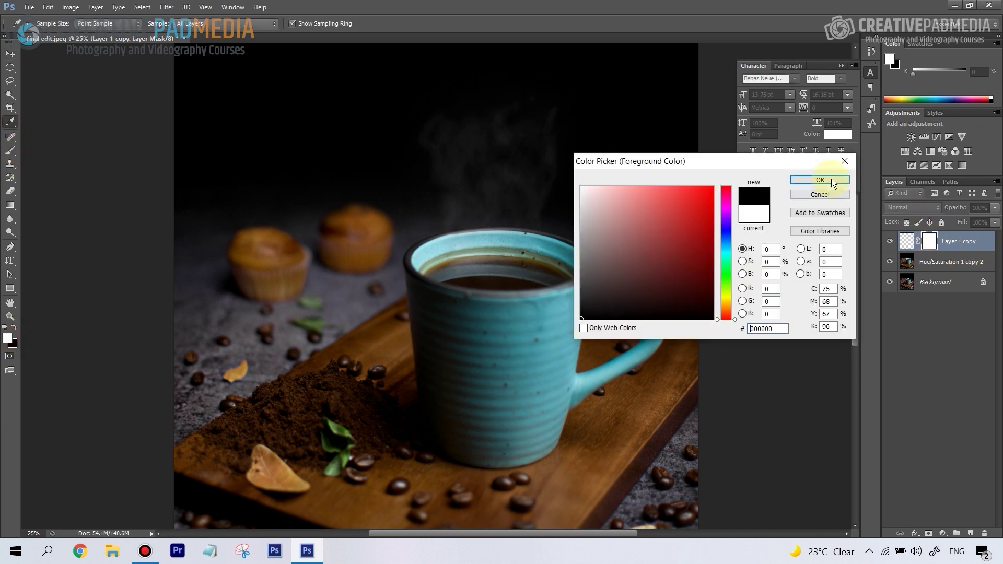
left_click(828, 180)
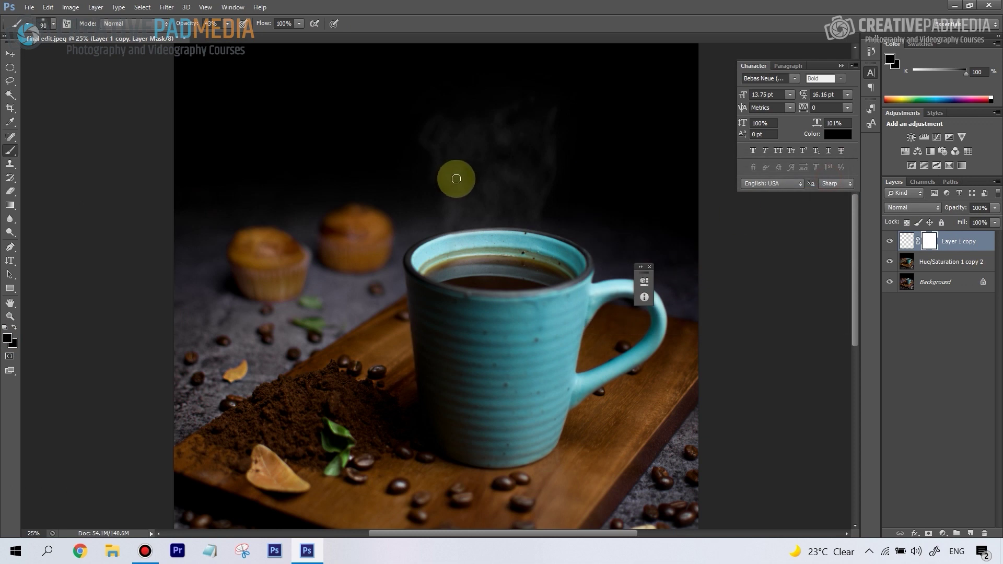
- Paint the mask near the mug rim with a size 600, 30% opacity brush
key("bracketright")
key("bracketright")
key("bracketright")
key("bracketright")
key("bracketright")
key("bracketright")
key("bracketright")
key("bracketright")
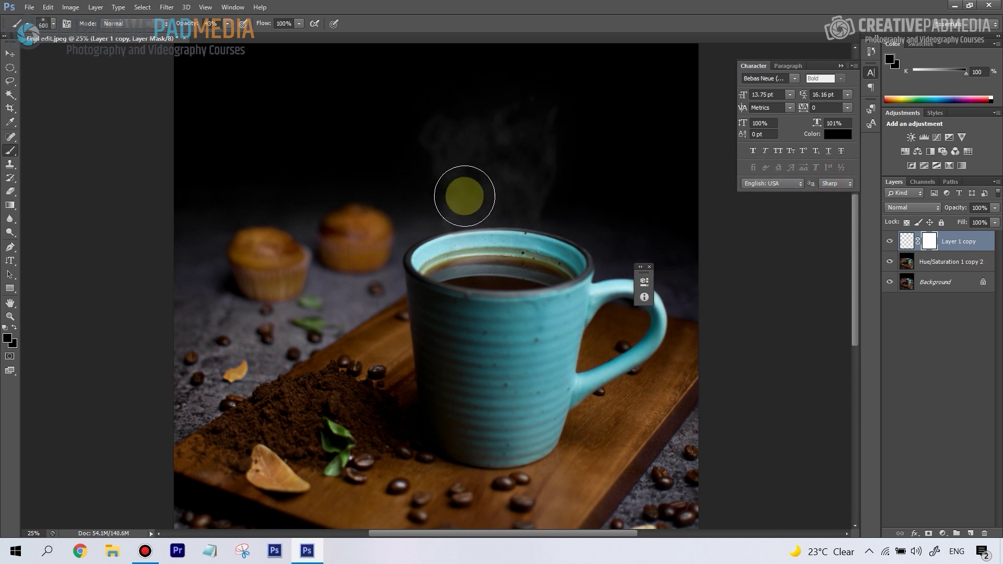
left_click(227, 24)
left_click_drag(220, 39, 212, 38)
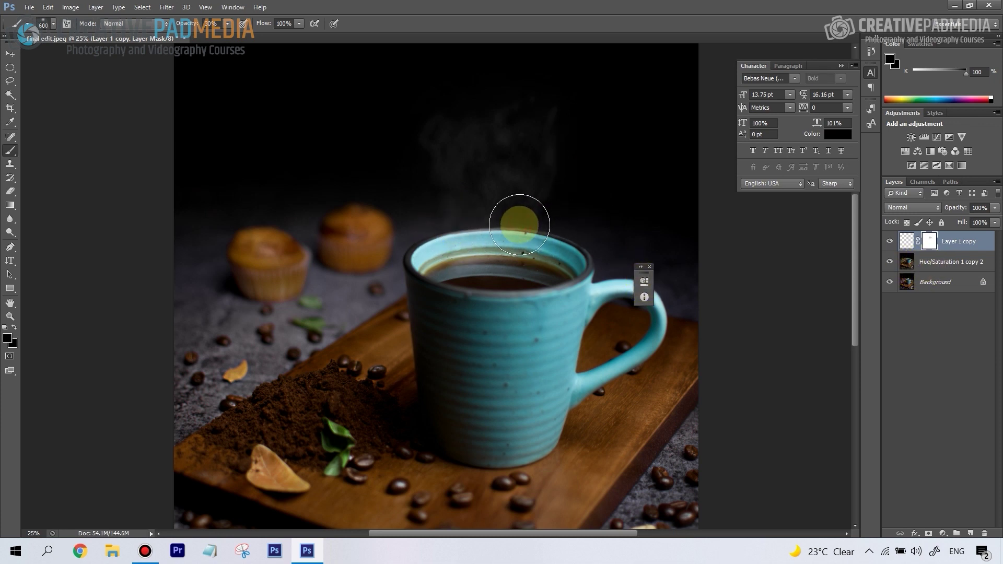
mouse_move(519, 225)
left_mouse_down()
mouse_move(461, 272)
mouse_move(458, 179)
mouse_move(404, 138)
mouse_move(499, 241)
mouse_move(473, 233)
left_mouse_up()
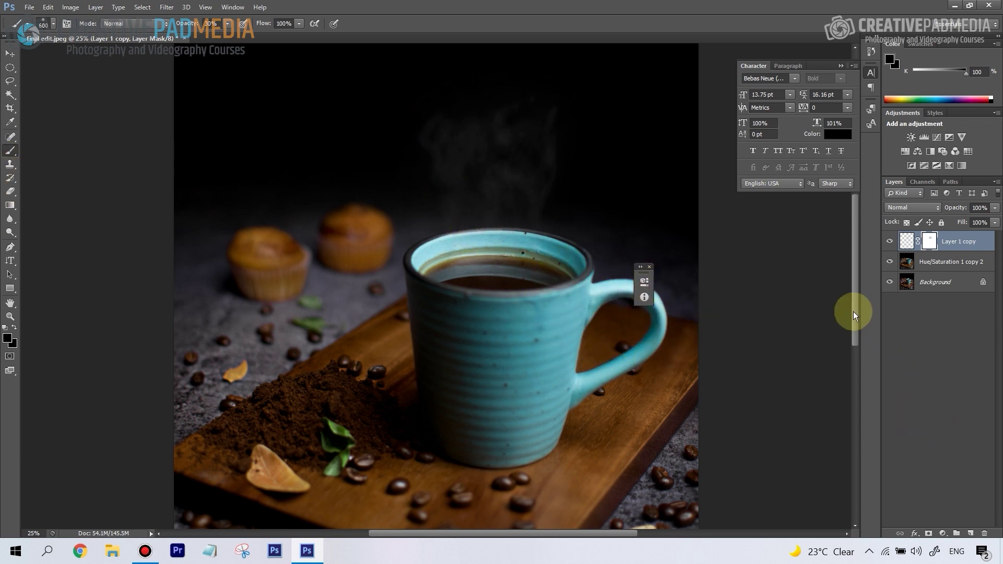
left_click_drag(854, 311, 858, 289)
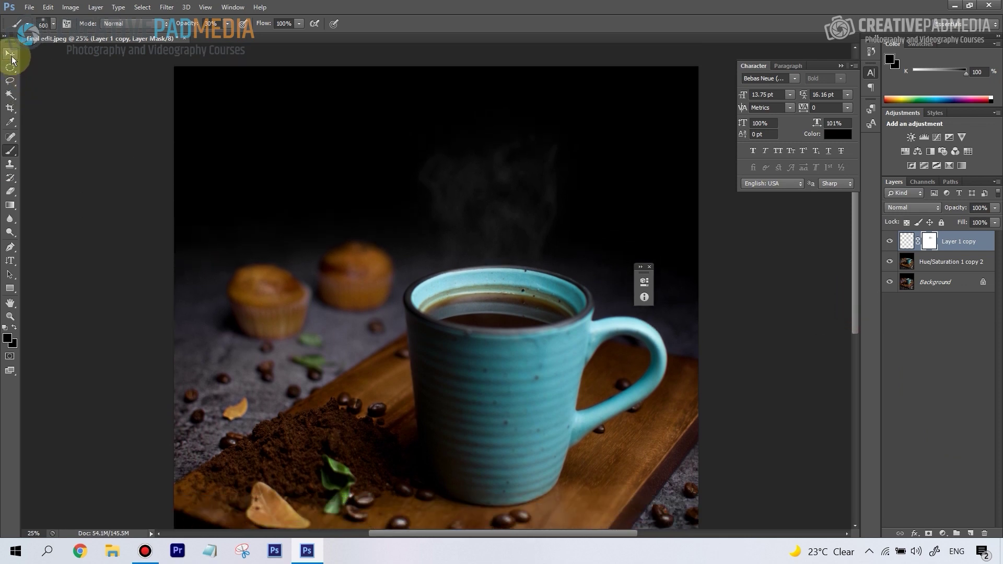
- Select the steam layer with the Move tool and shift it slightly right over the mug
left_click(11, 55)
right_click(502, 201)
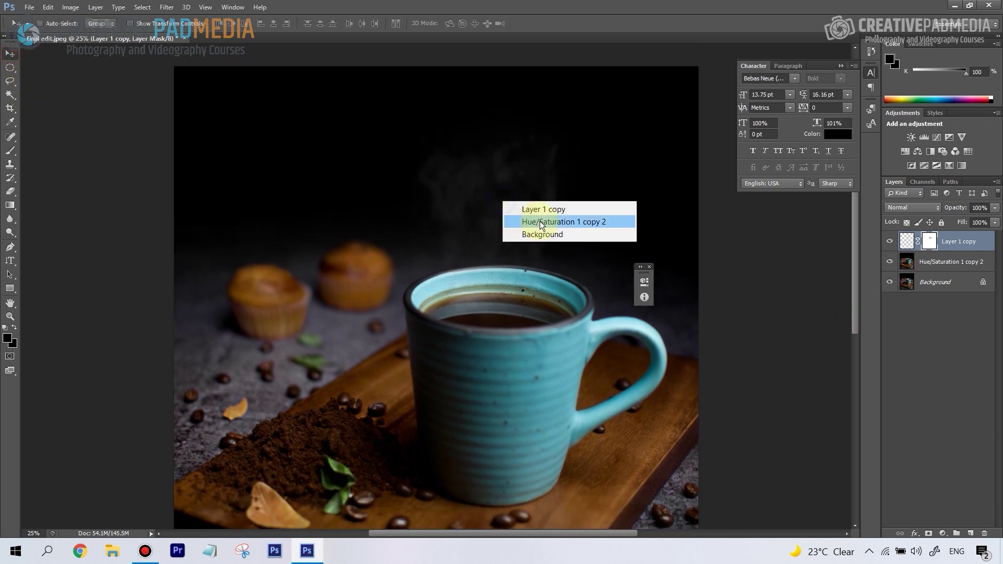
left_click(968, 246)
mouse_move(528, 235)
left_mouse_down()
mouse_move(541, 240)
mouse_move(516, 232)
mouse_move(515, 222)
left_mouse_up()
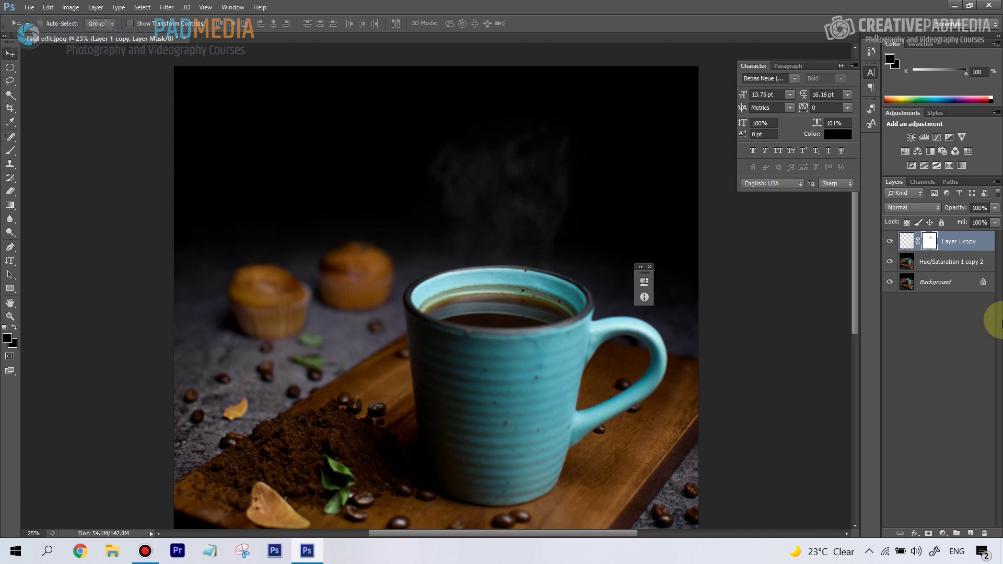
- Set the steam layer's opacity to 84% and zoom out with Ctrl+-
left_click(993, 209)
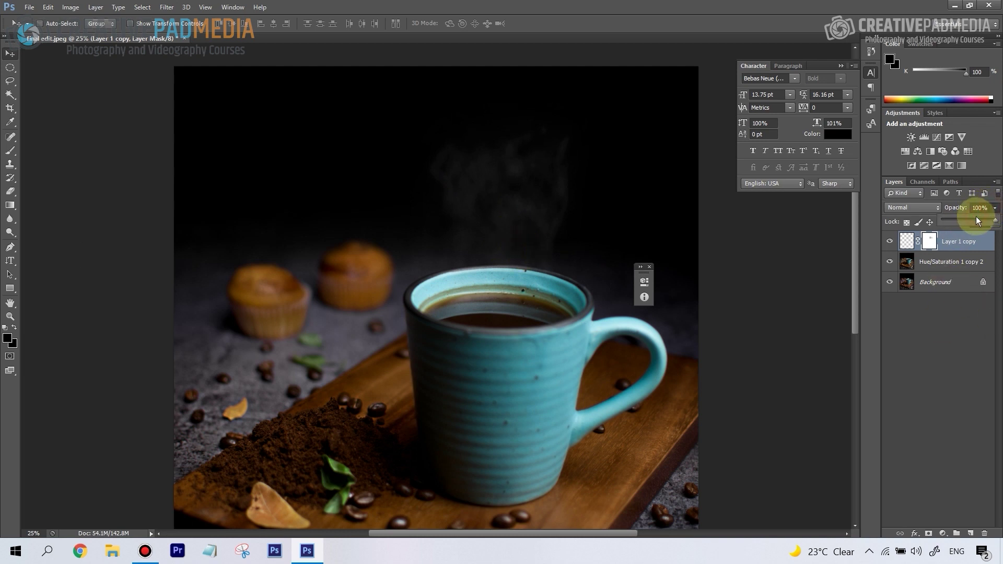
left_click_drag(978, 219, 989, 219)
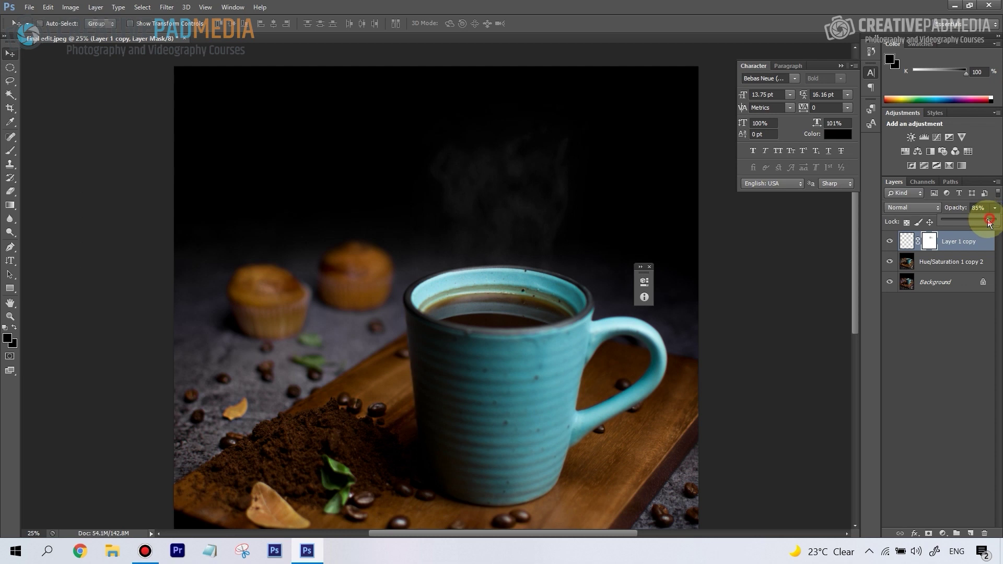
key("ctrl+minus")
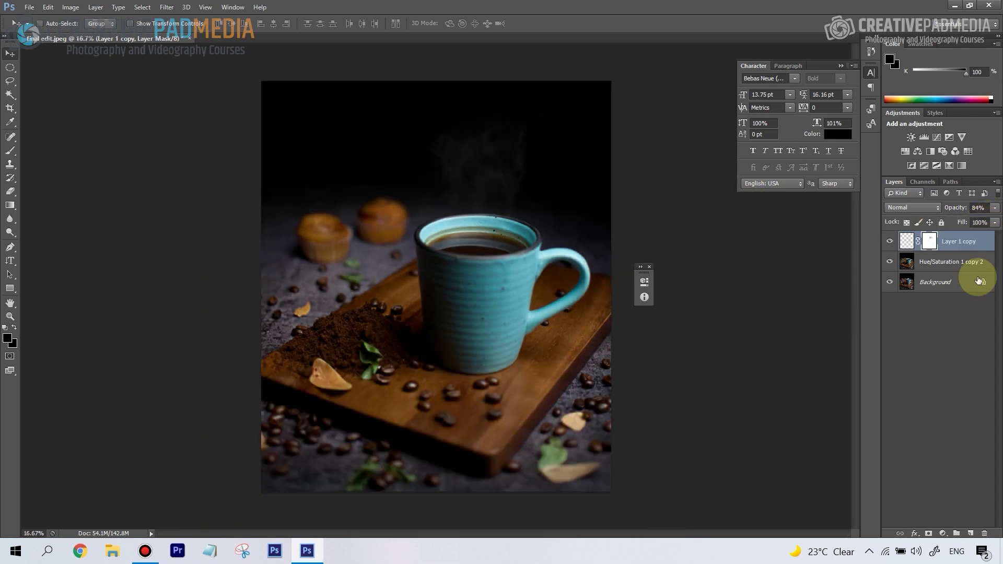
- Select the Brush tool to paint on the steam layer's mask again
left_click(10, 150)
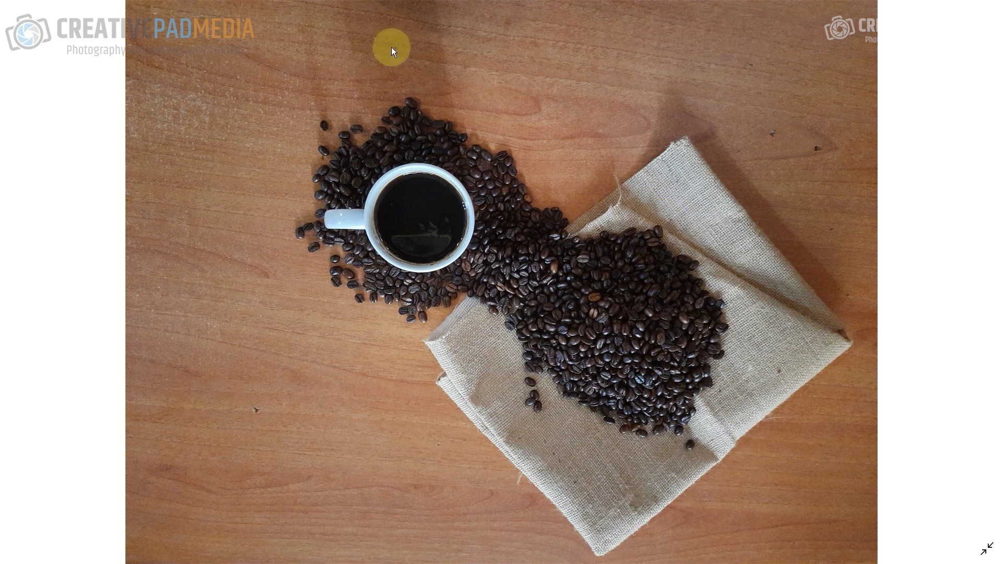
- Advance to the next coffee photo in Windows Photos
key("Right")
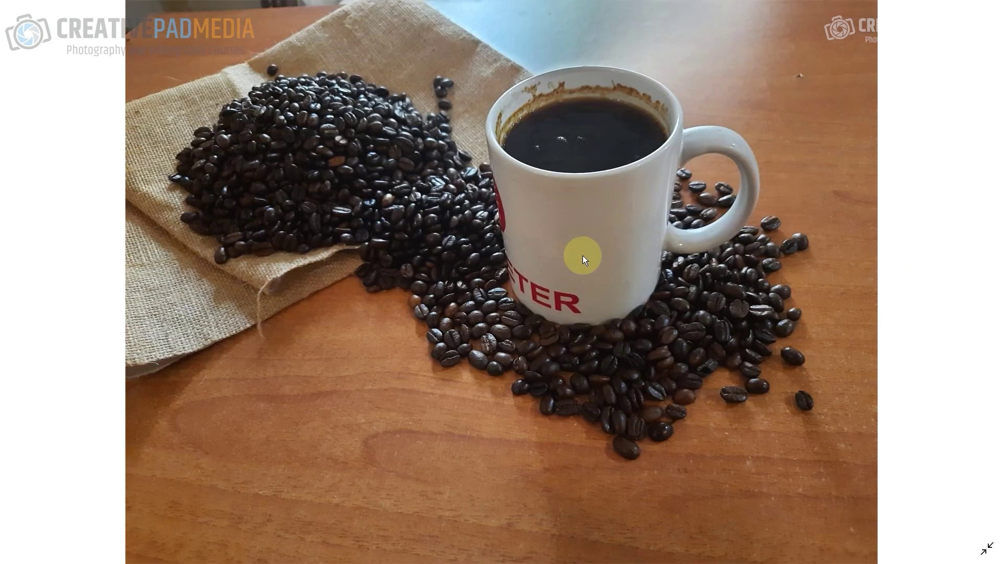